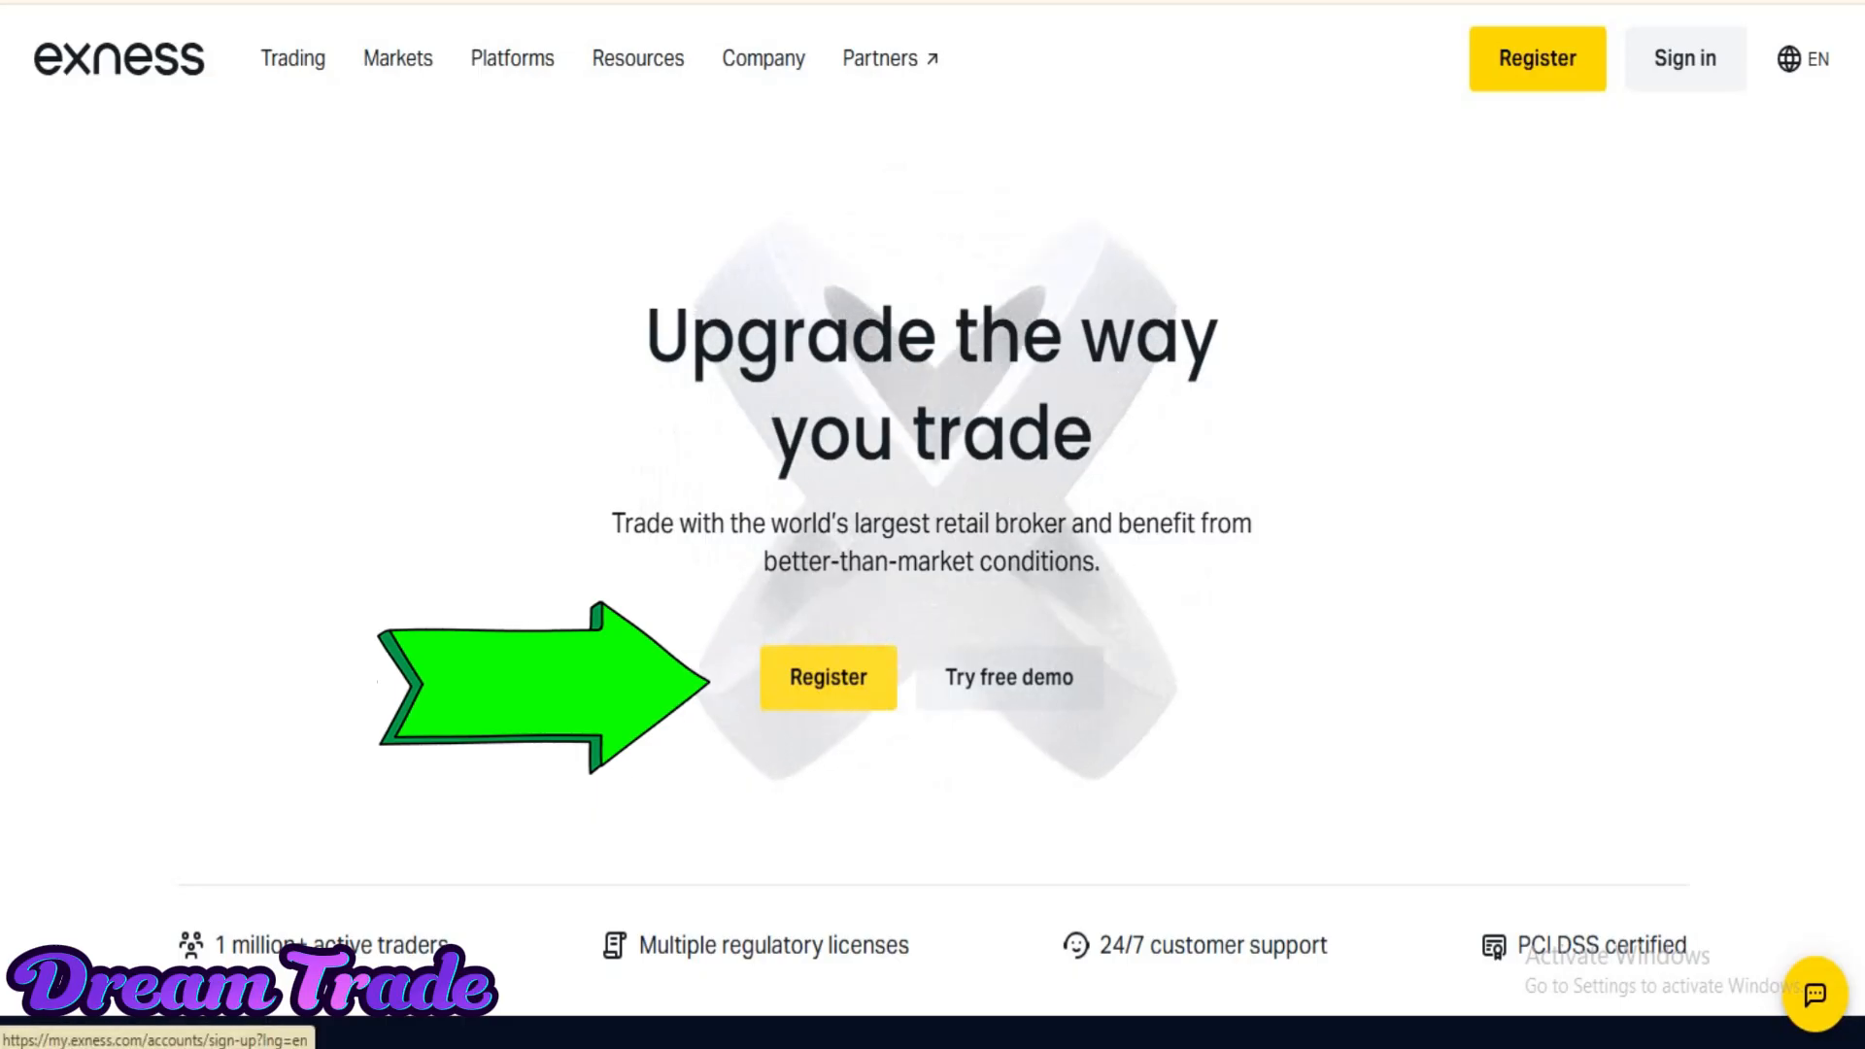
Start a new Exness account registration with the central Register button
left_click(827, 678)
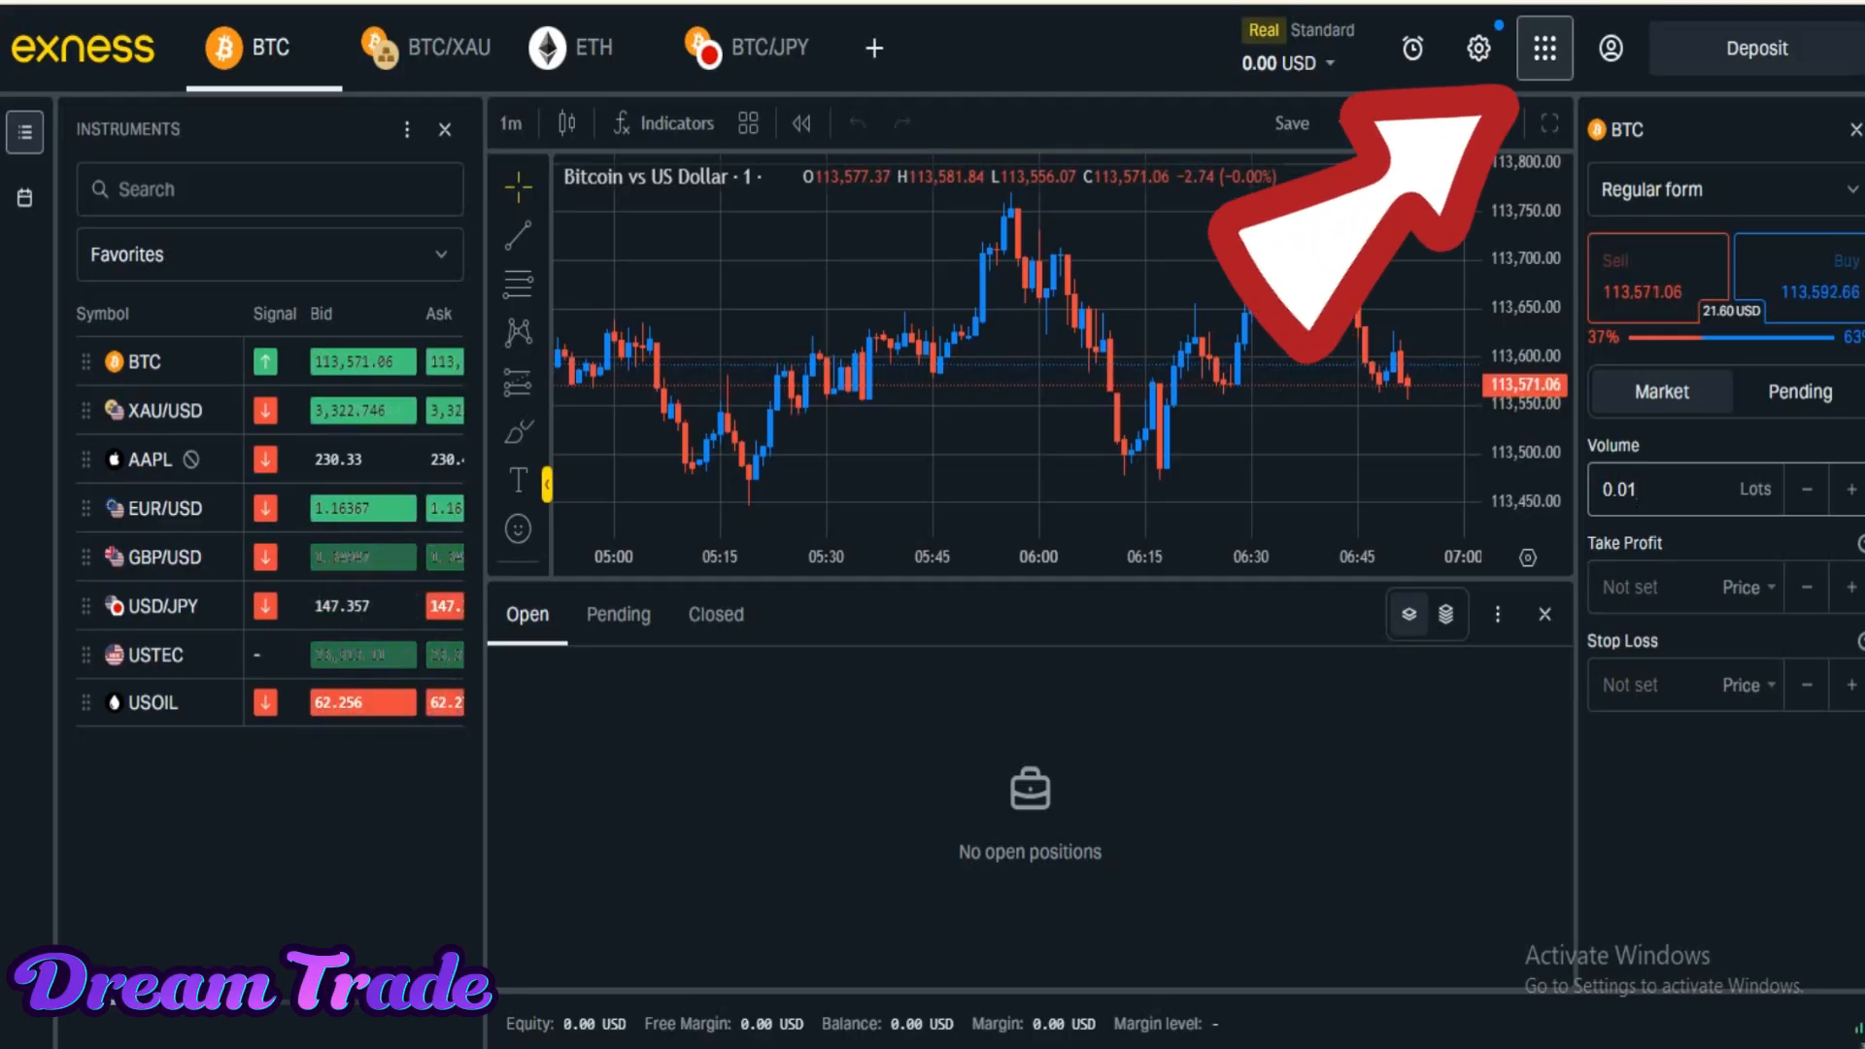
Switch from the web terminal to the Personal Area via the Exness services menu
left_click(1544, 48)
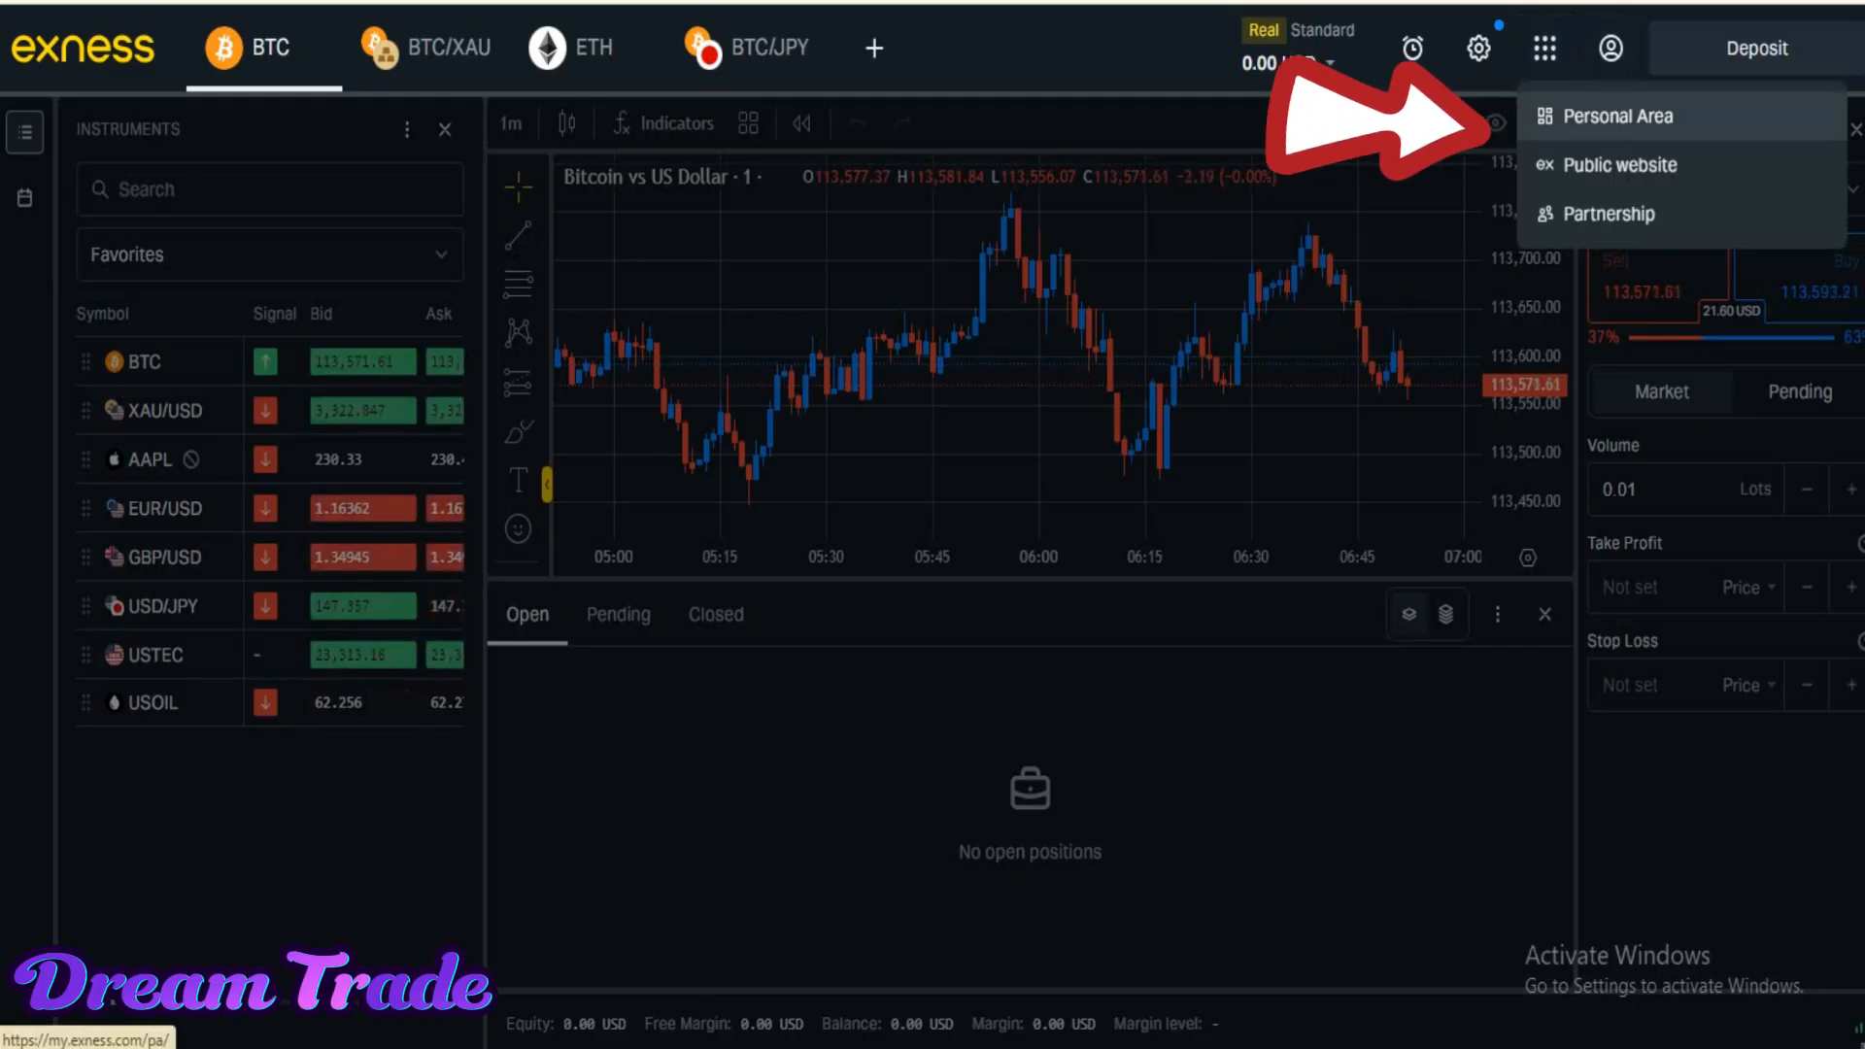
left_click(1618, 116)
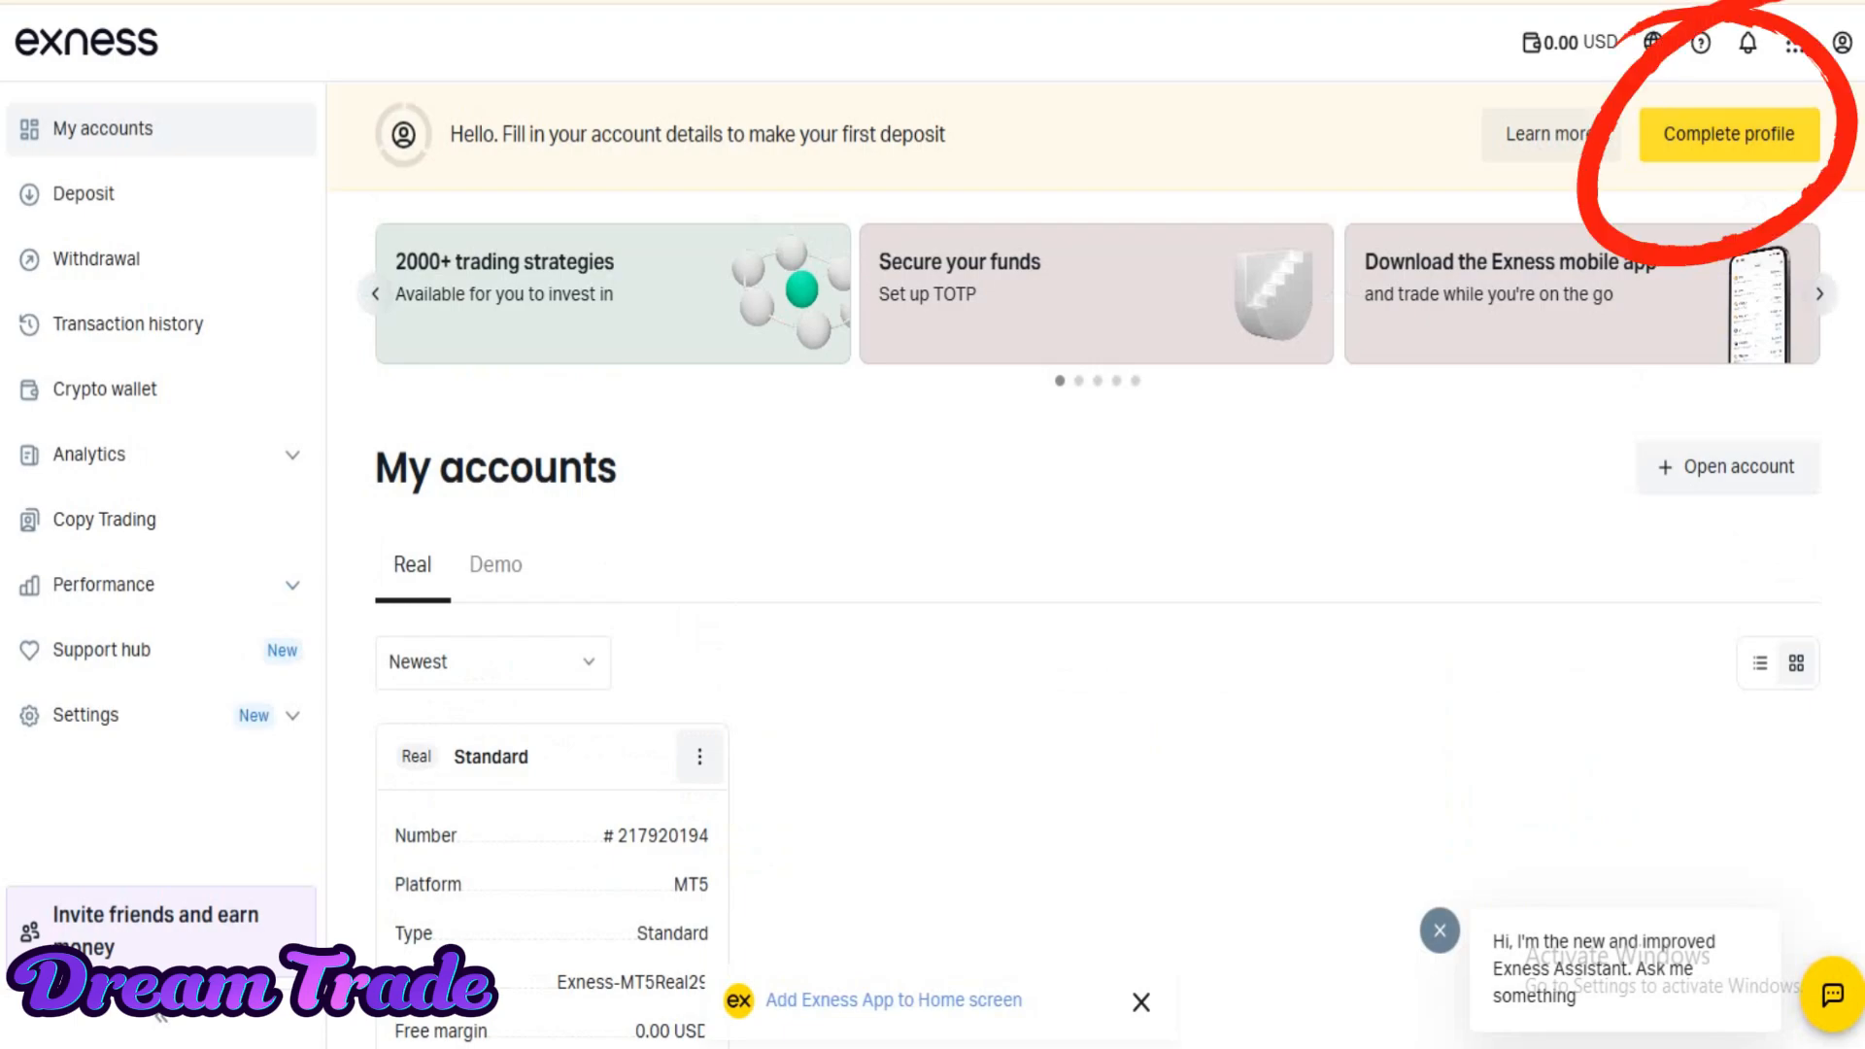
Launch profile completion from the yellow Complete profile banner button
left_click(1729, 134)
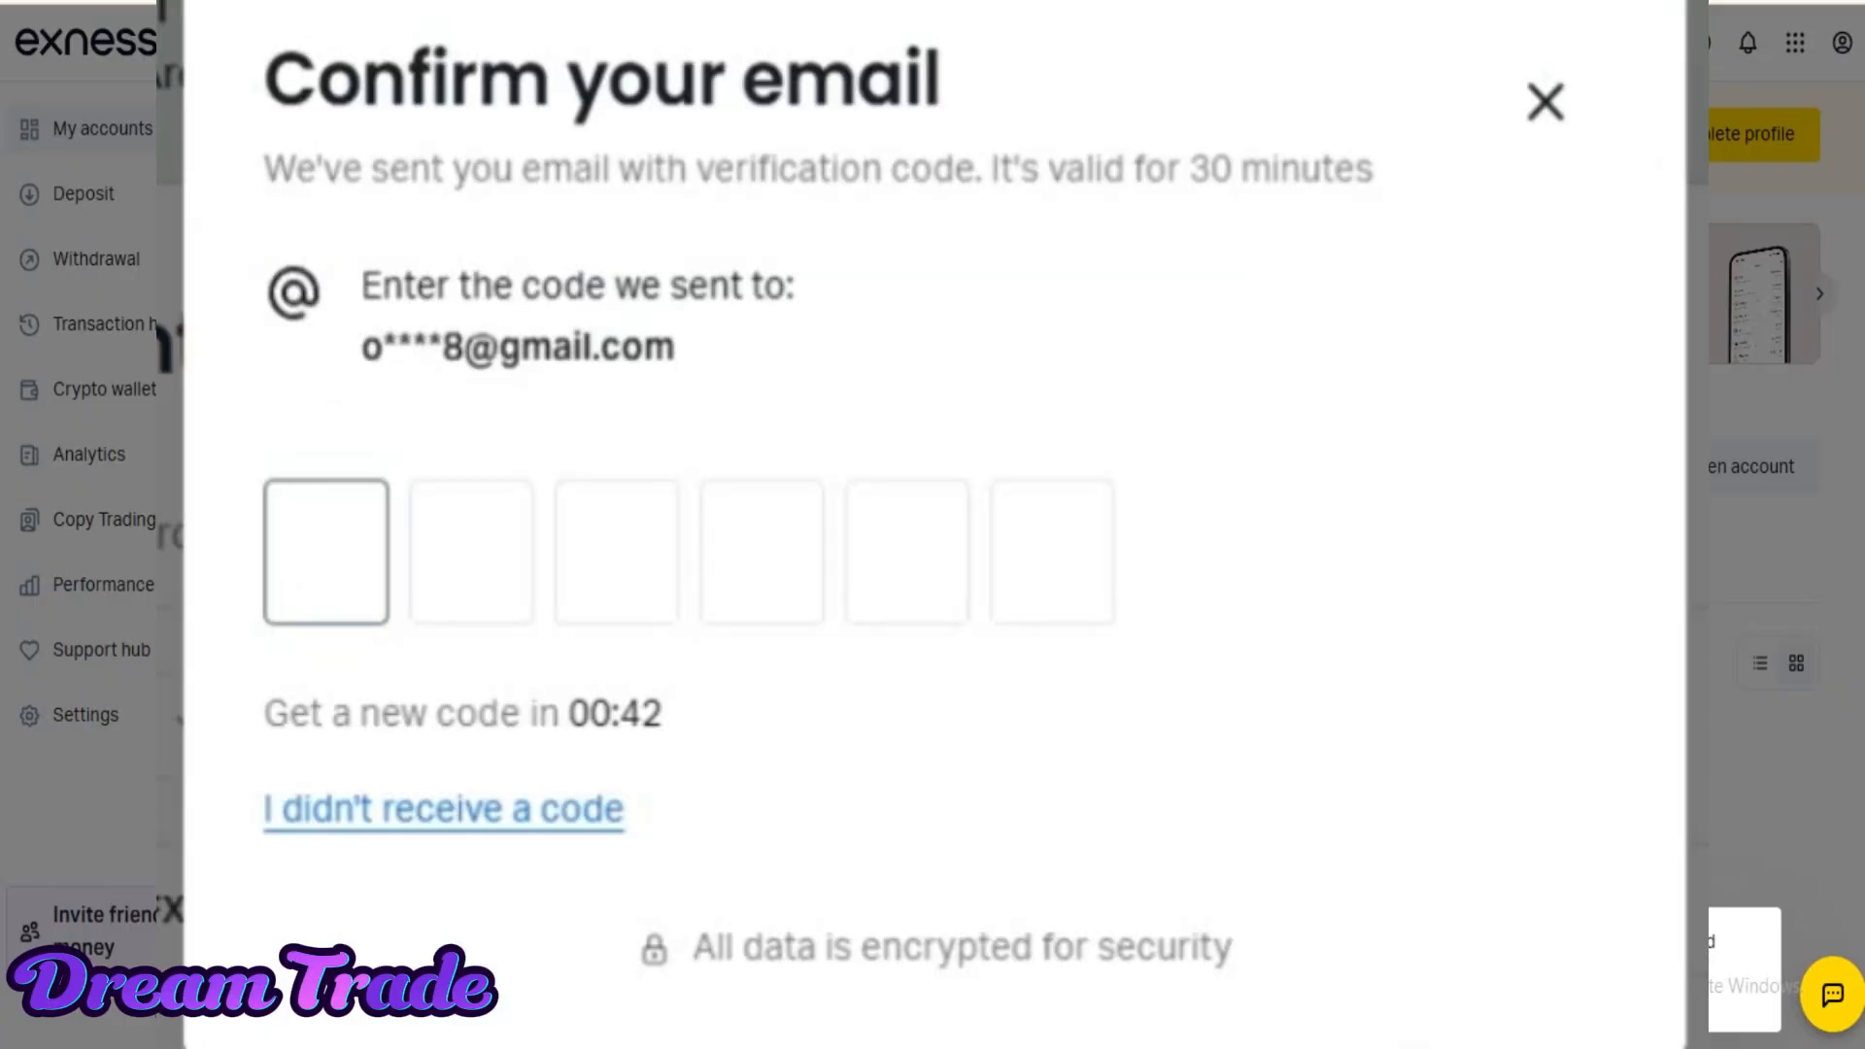
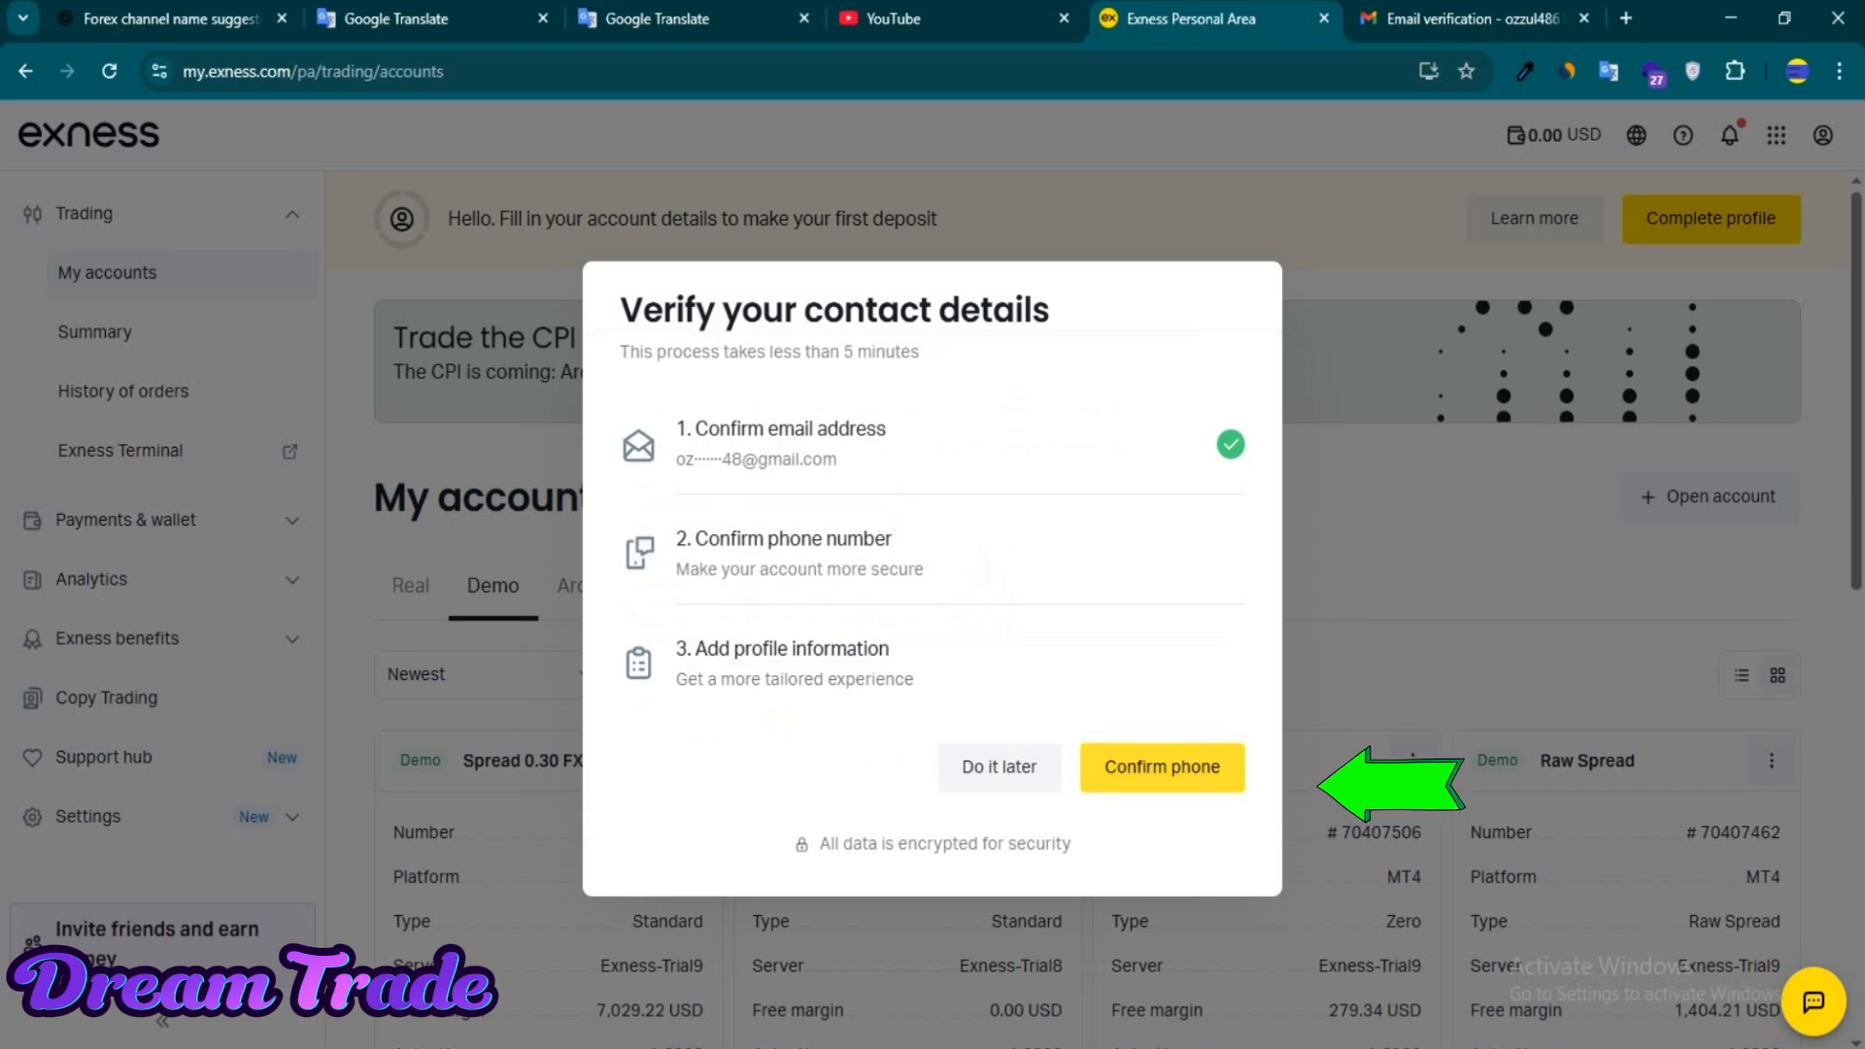
Confirm the email with the pasted code, submit the phone number, and enter the SMS code
left_click(1161, 767)
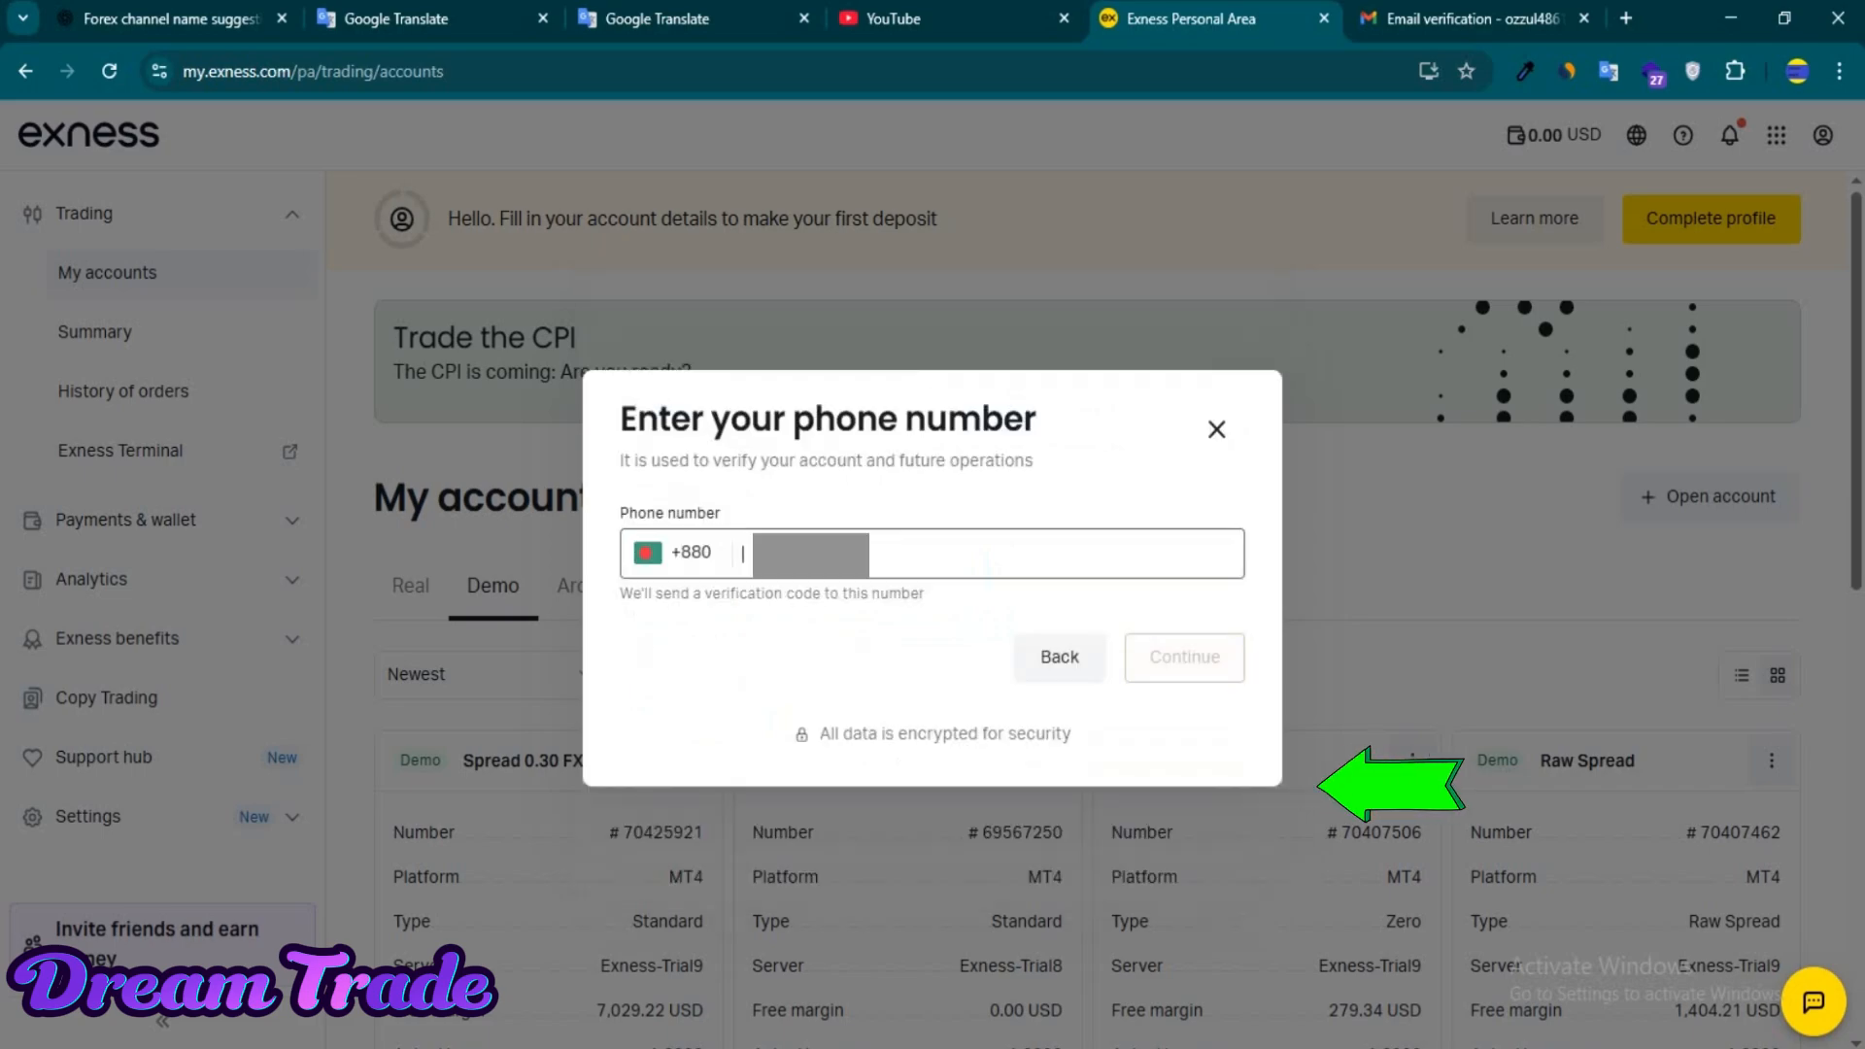
type("0")
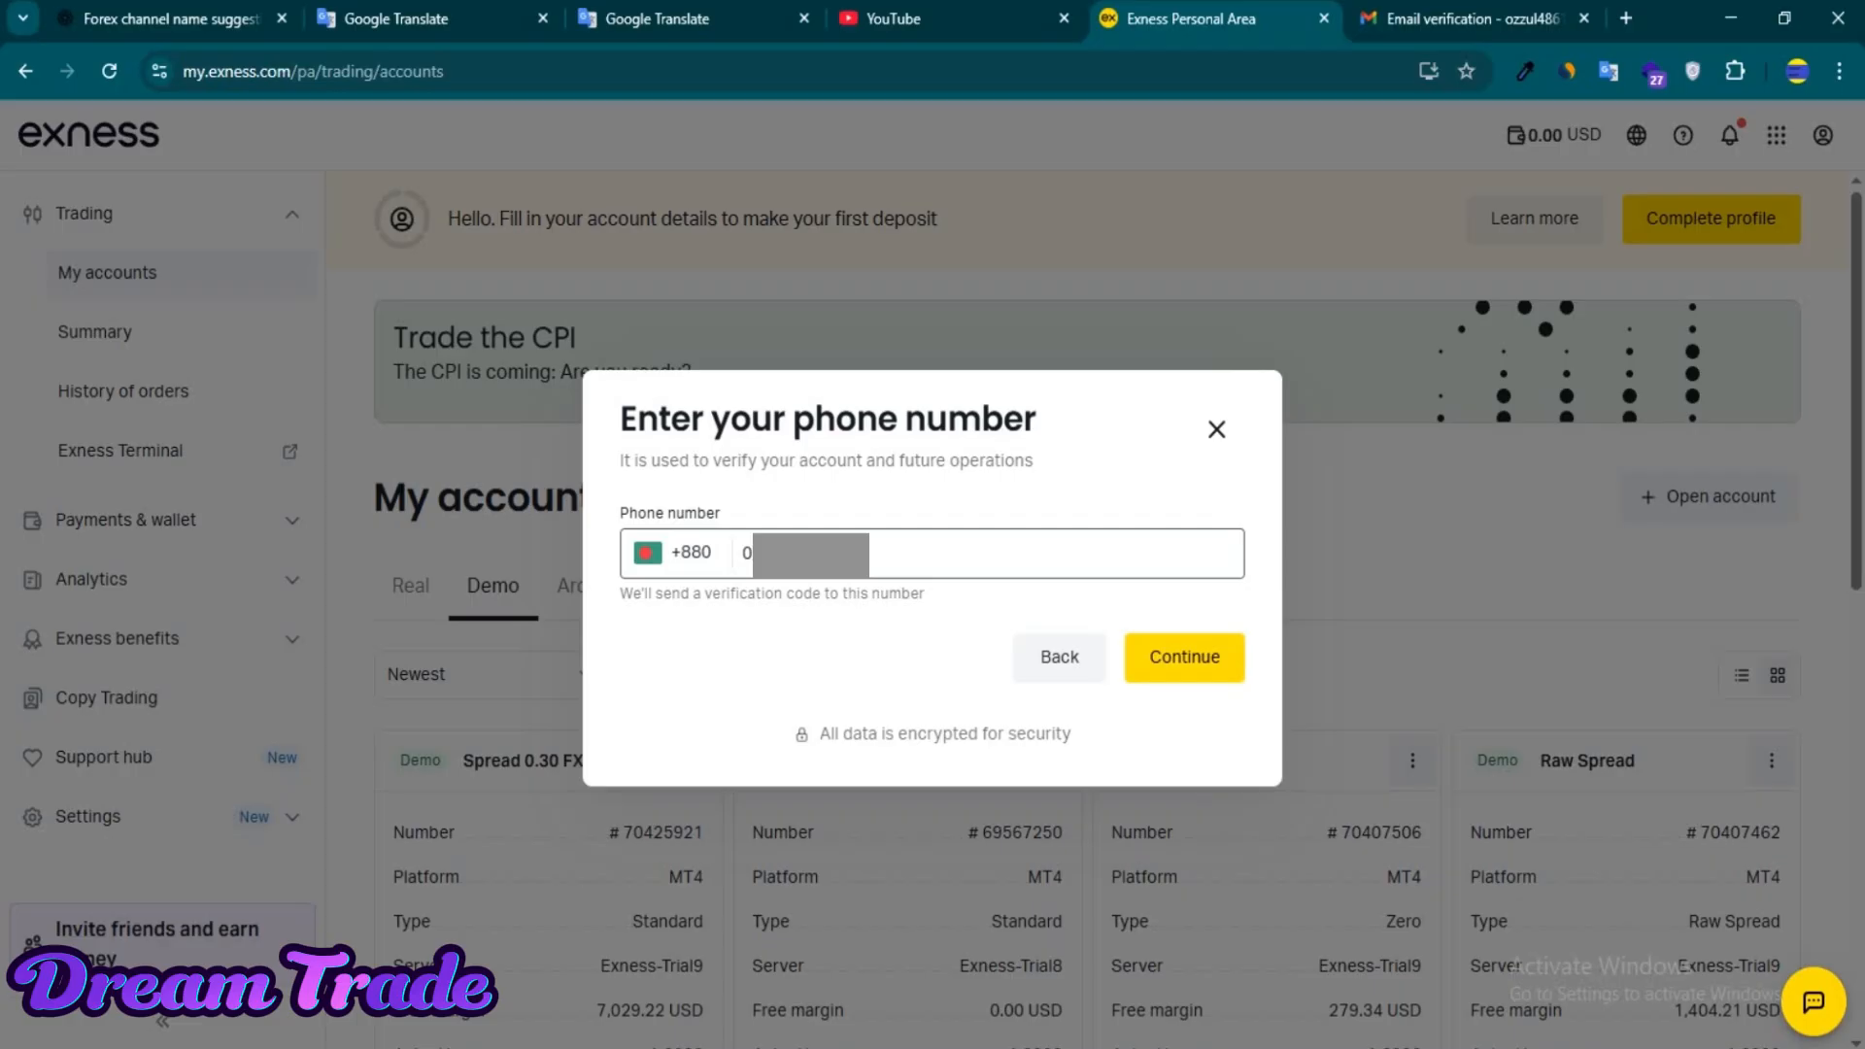
key("BackSpace")
left_click(1184, 657)
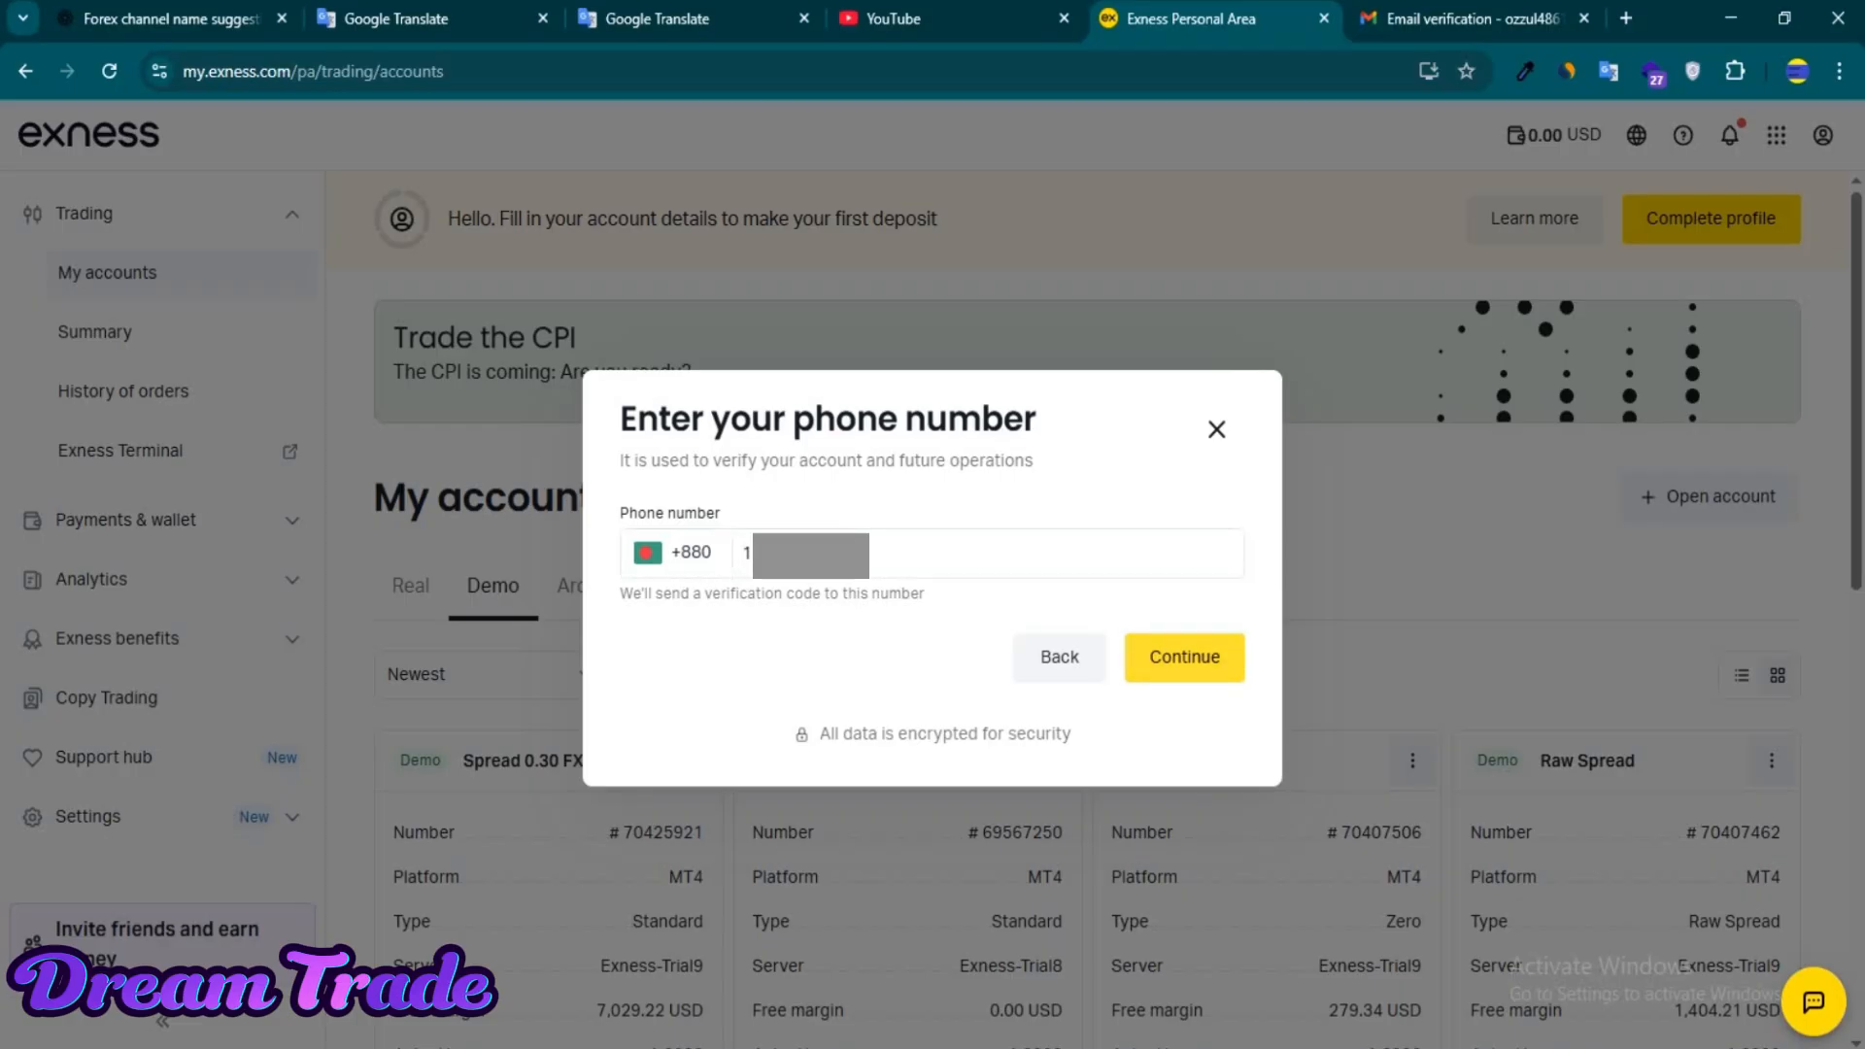
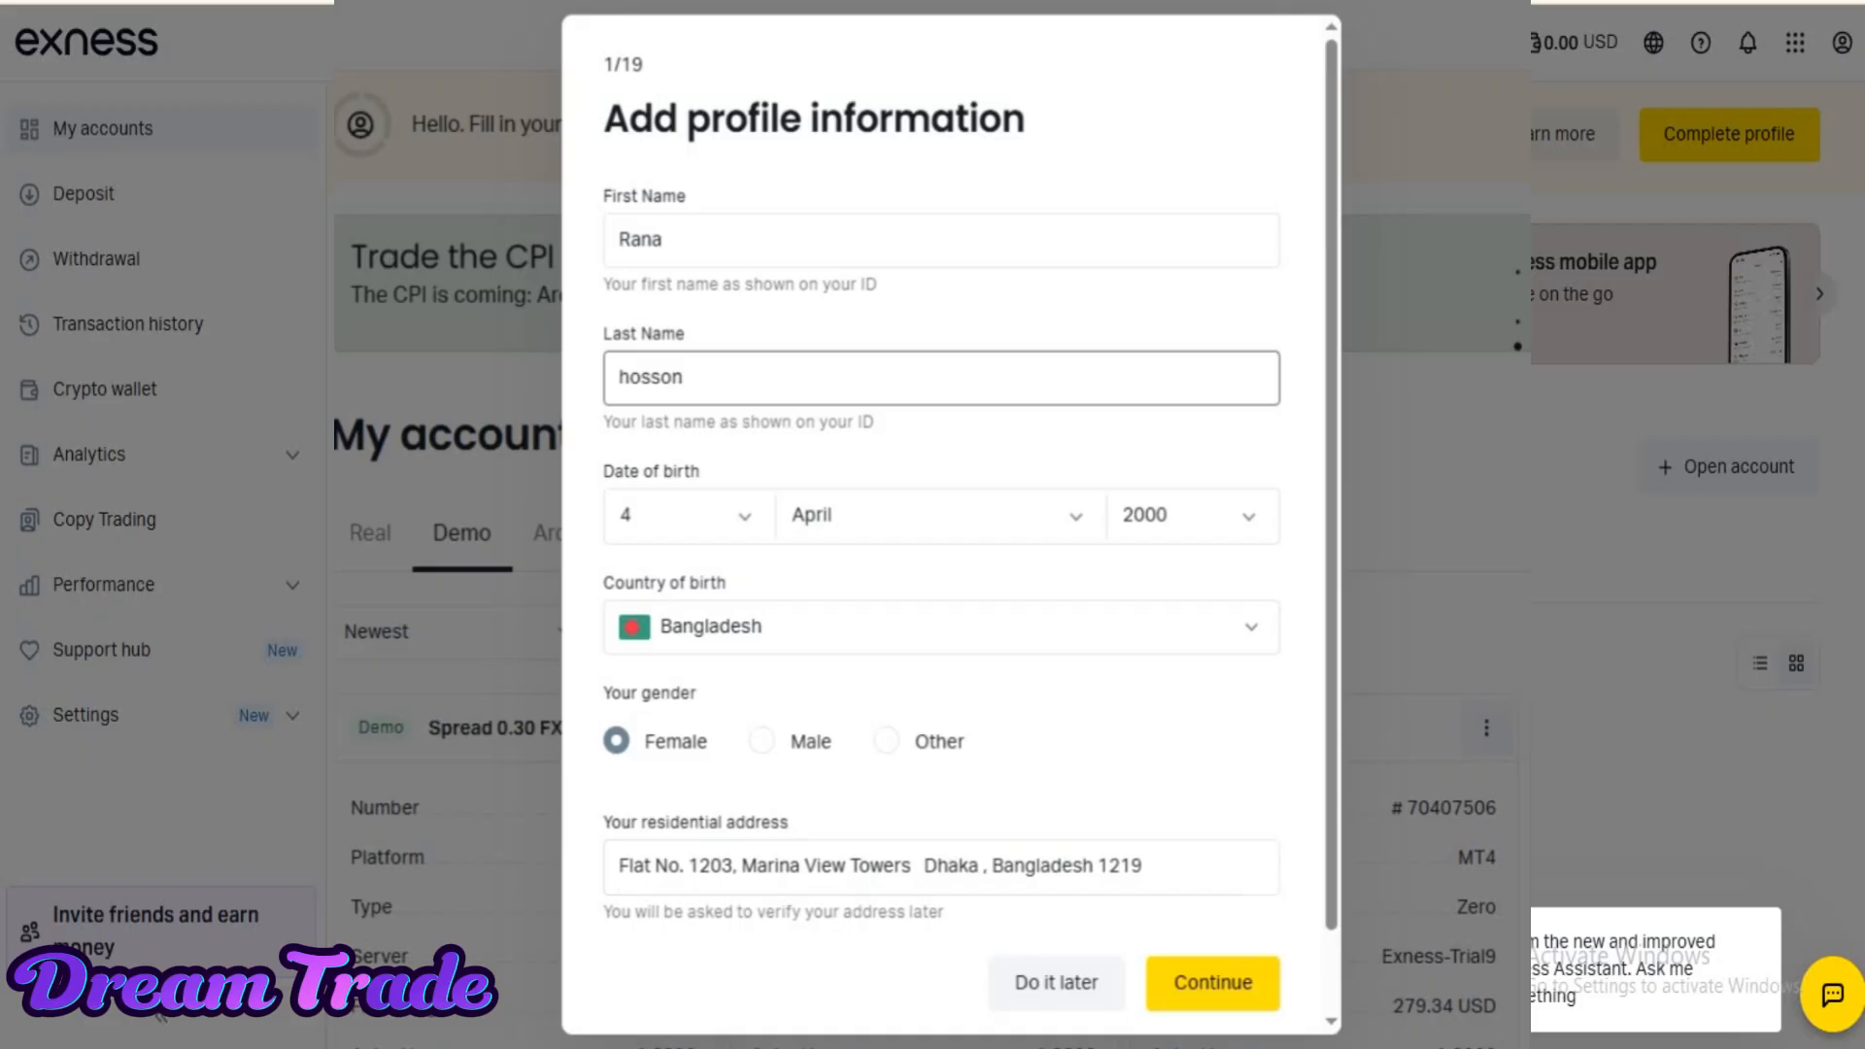
Correct the last name's first letter and set the gender to Male
left_click_drag(619, 378, 630, 377)
left_click(940, 167)
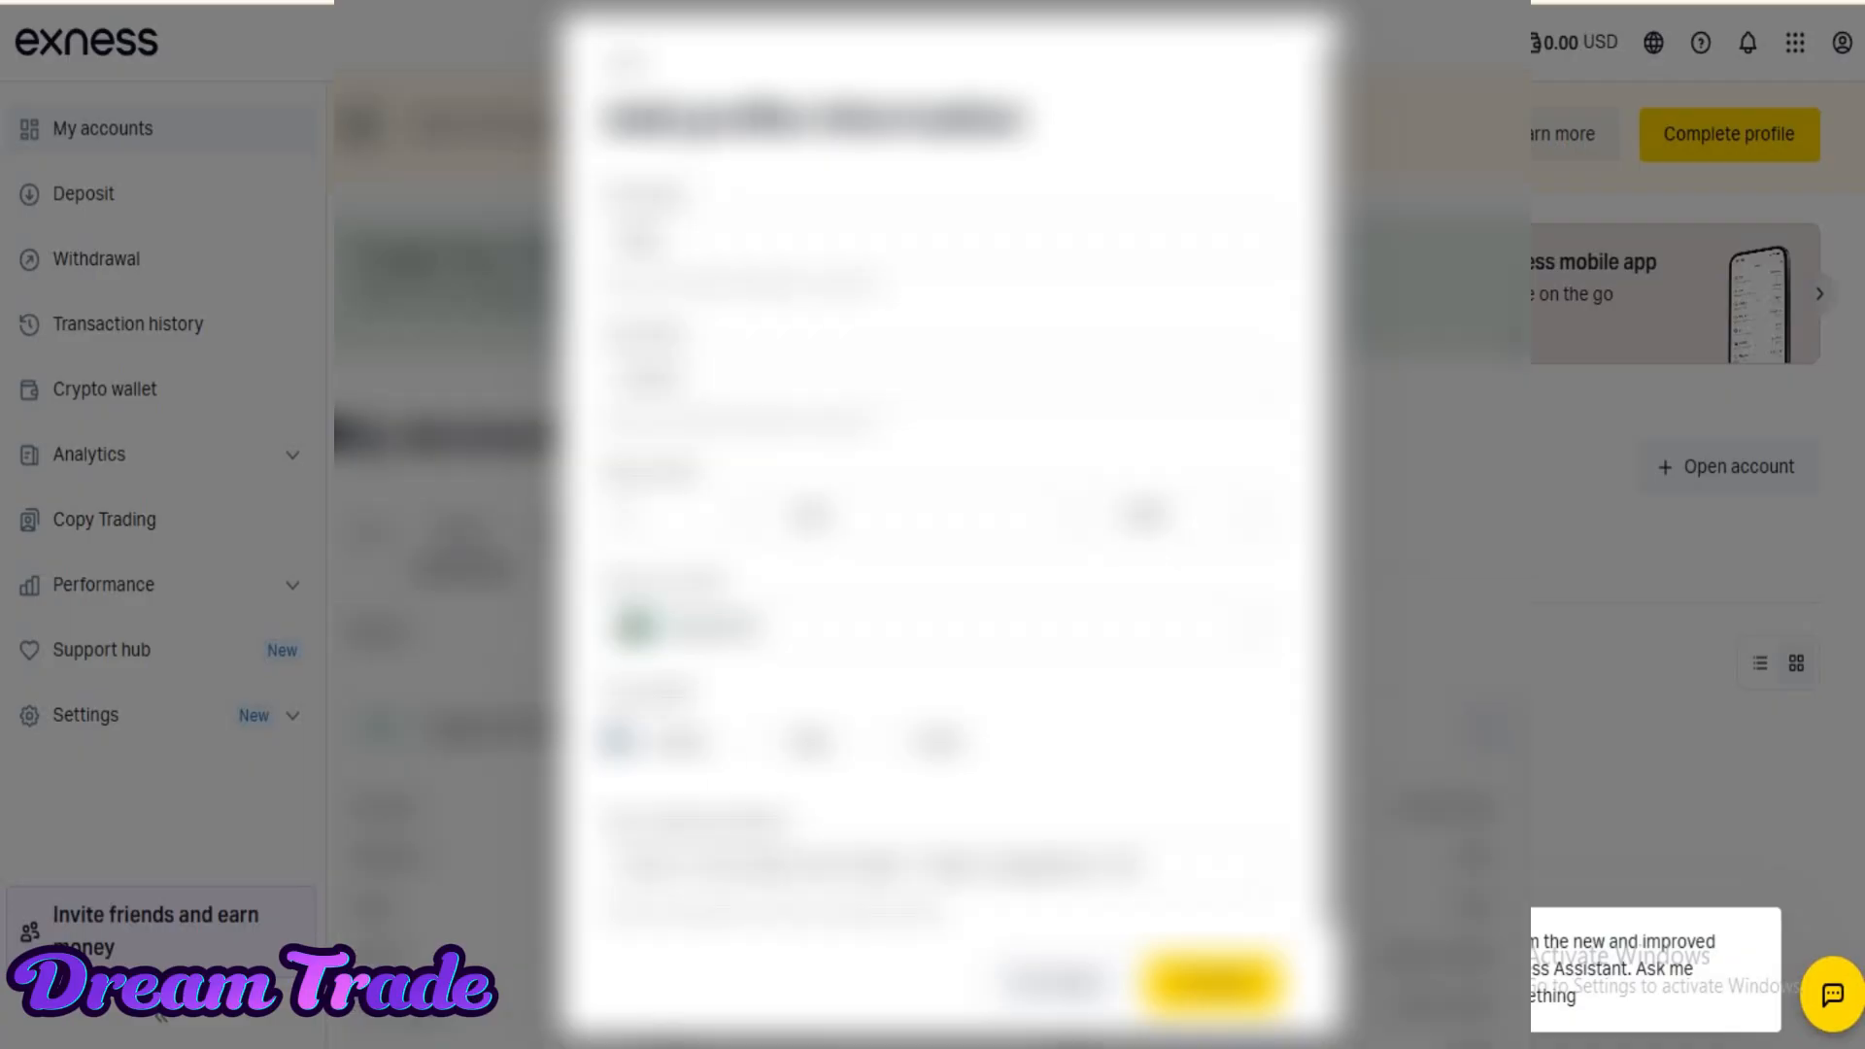
left_click(763, 741)
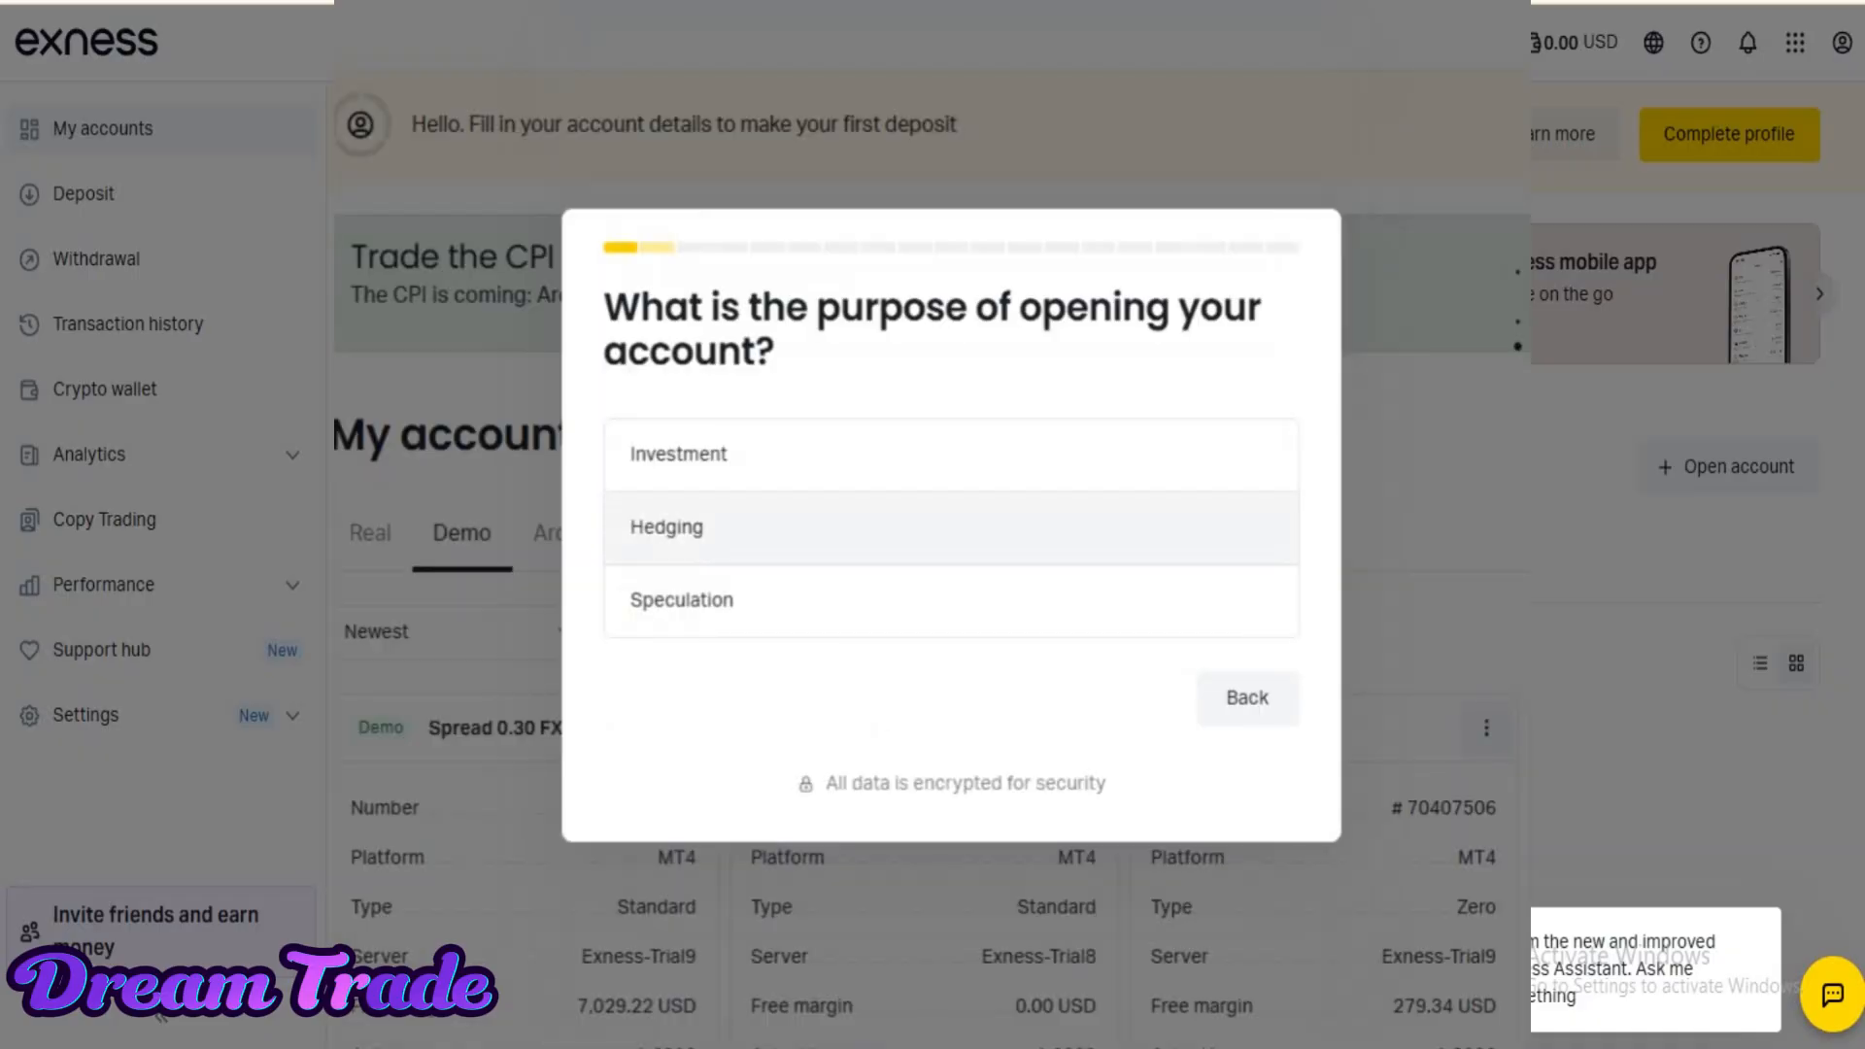
Answer Investment, Unemployed and Savings, tick all three risk acknowledgements, and submit
left_click(951, 454)
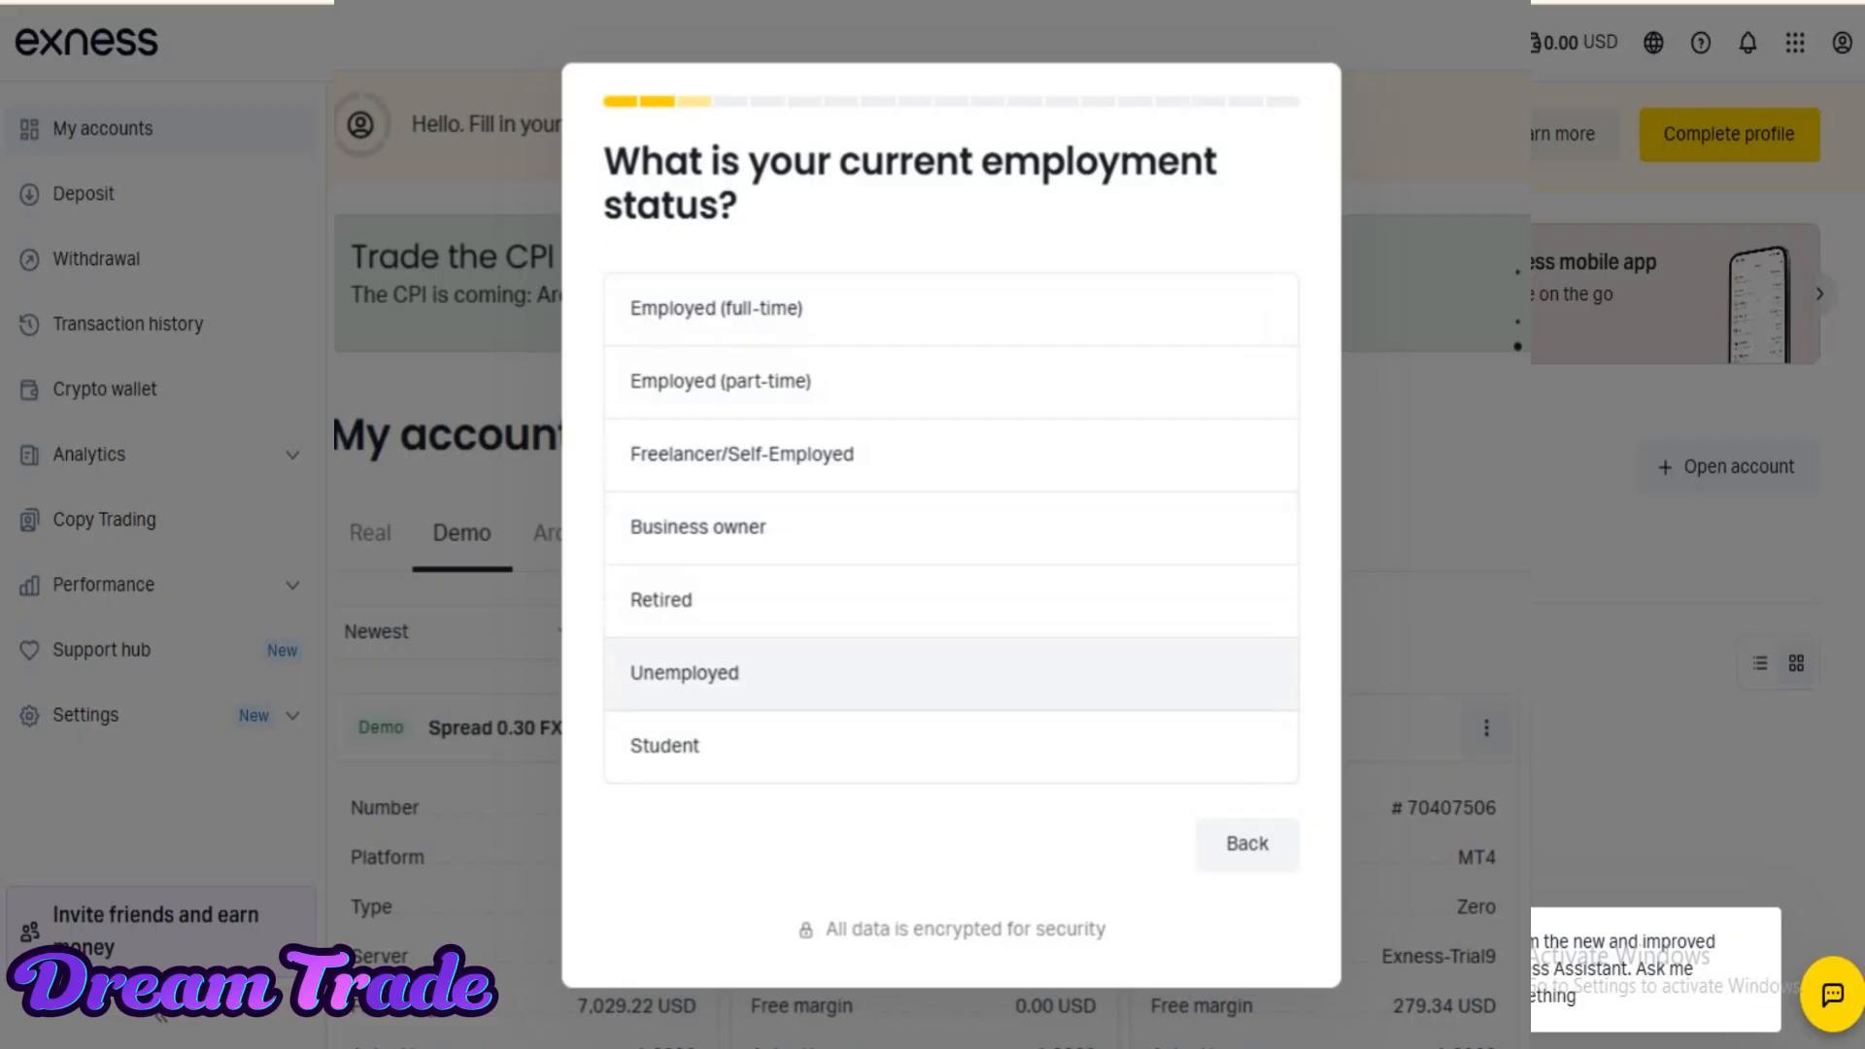
left_click(951, 673)
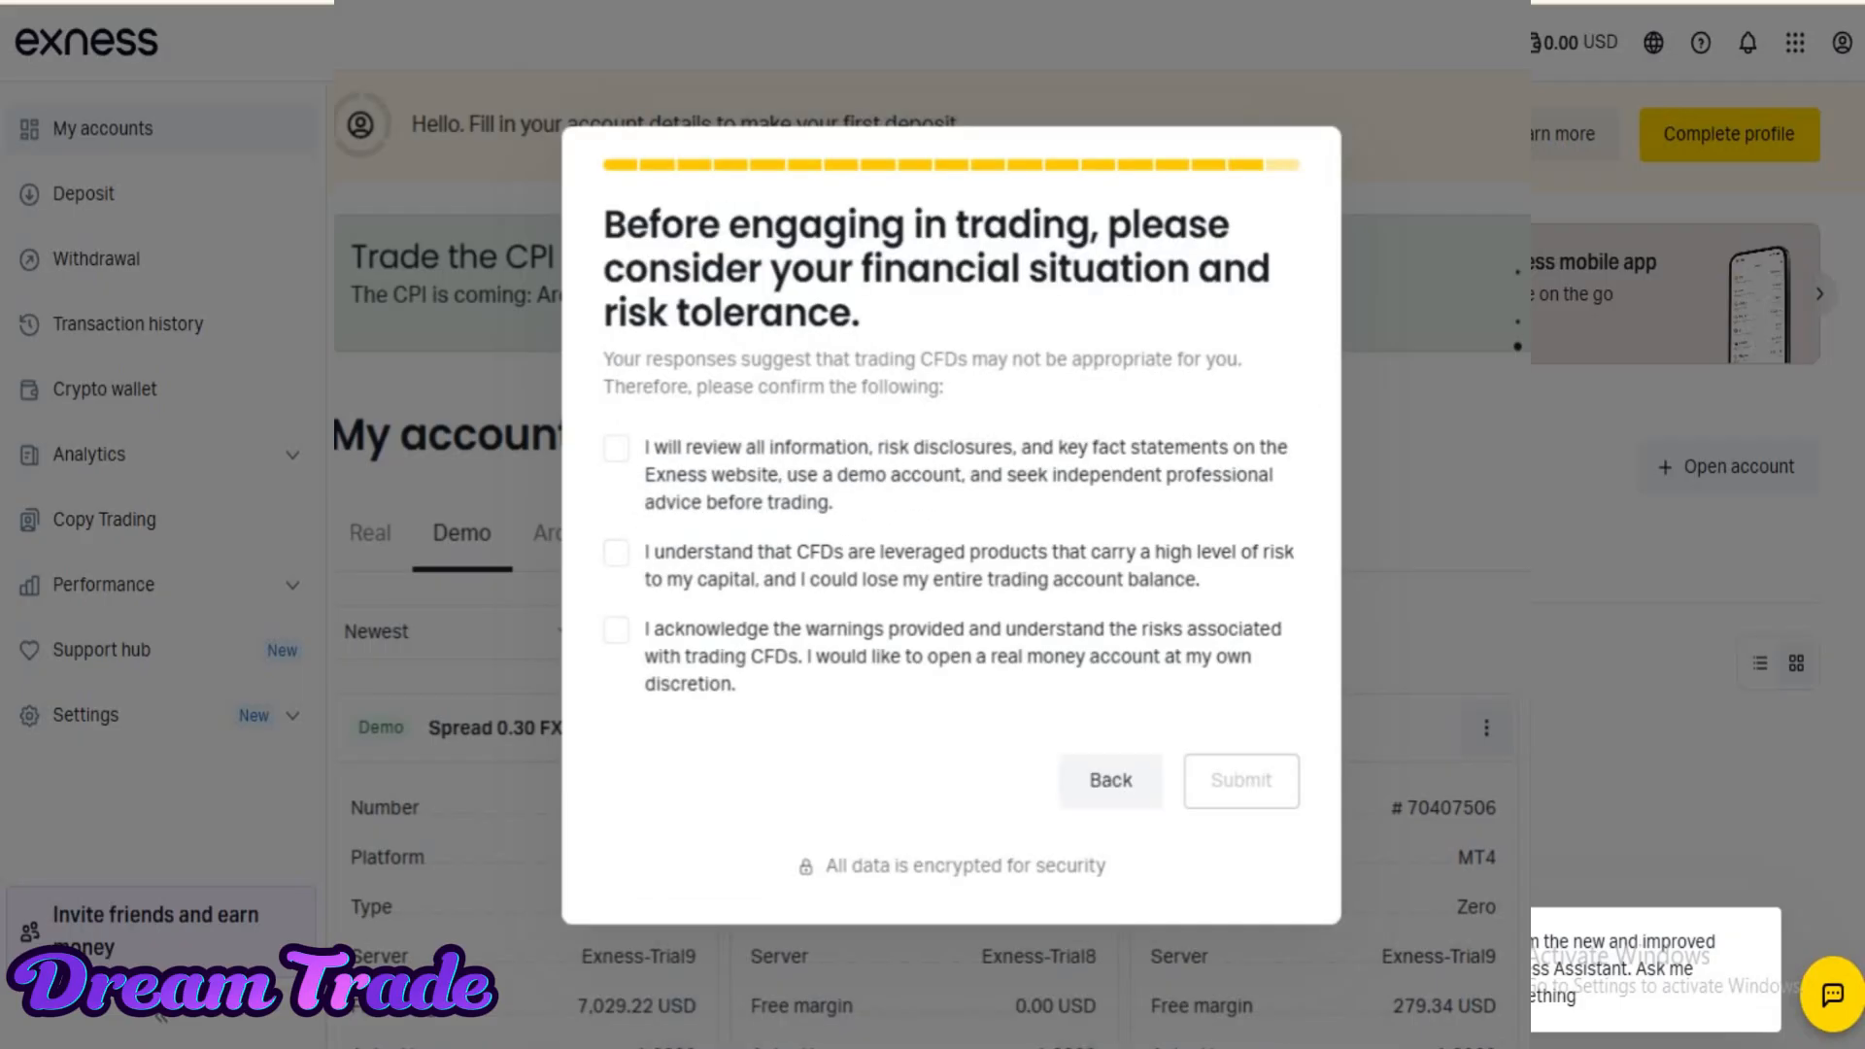
left_click(615, 448)
left_click(615, 552)
left_click(616, 629)
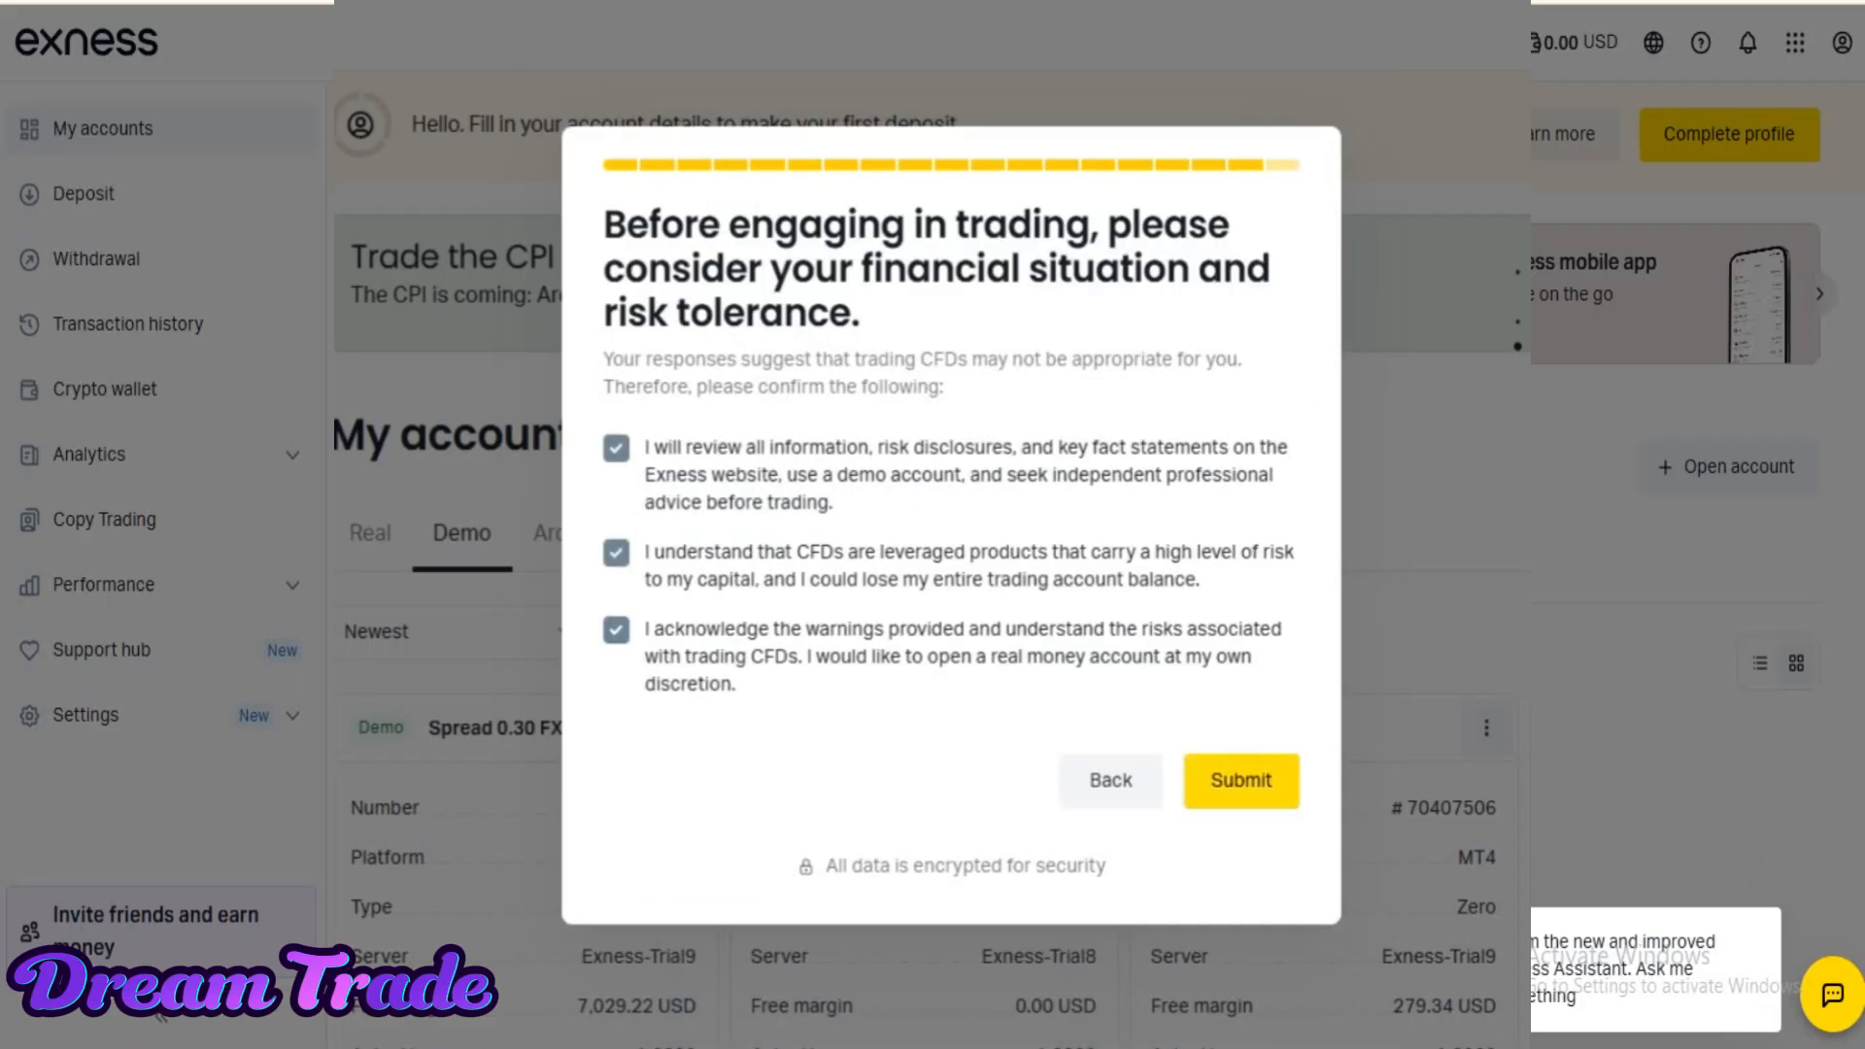
left_click(1241, 780)
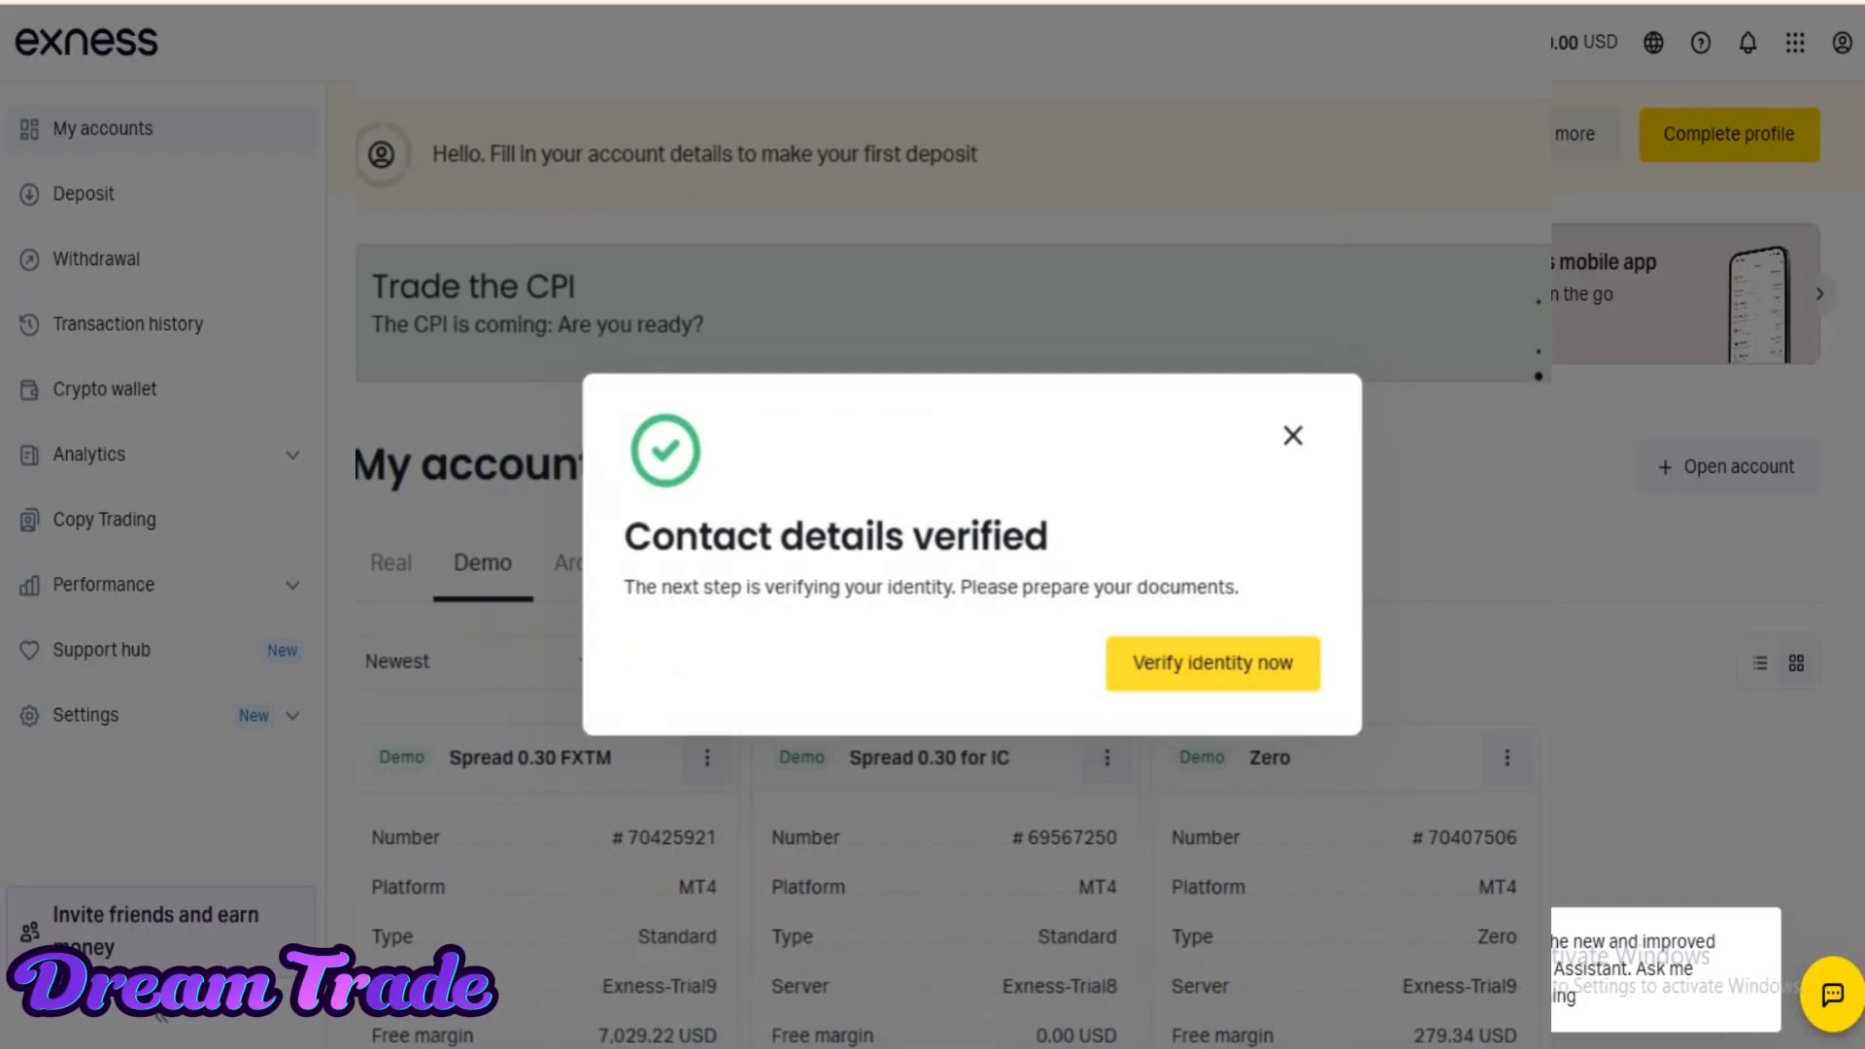
Consent to personal data processing, then choose a Bangladesh-issued ID card as the identity document
left_click(1212, 663)
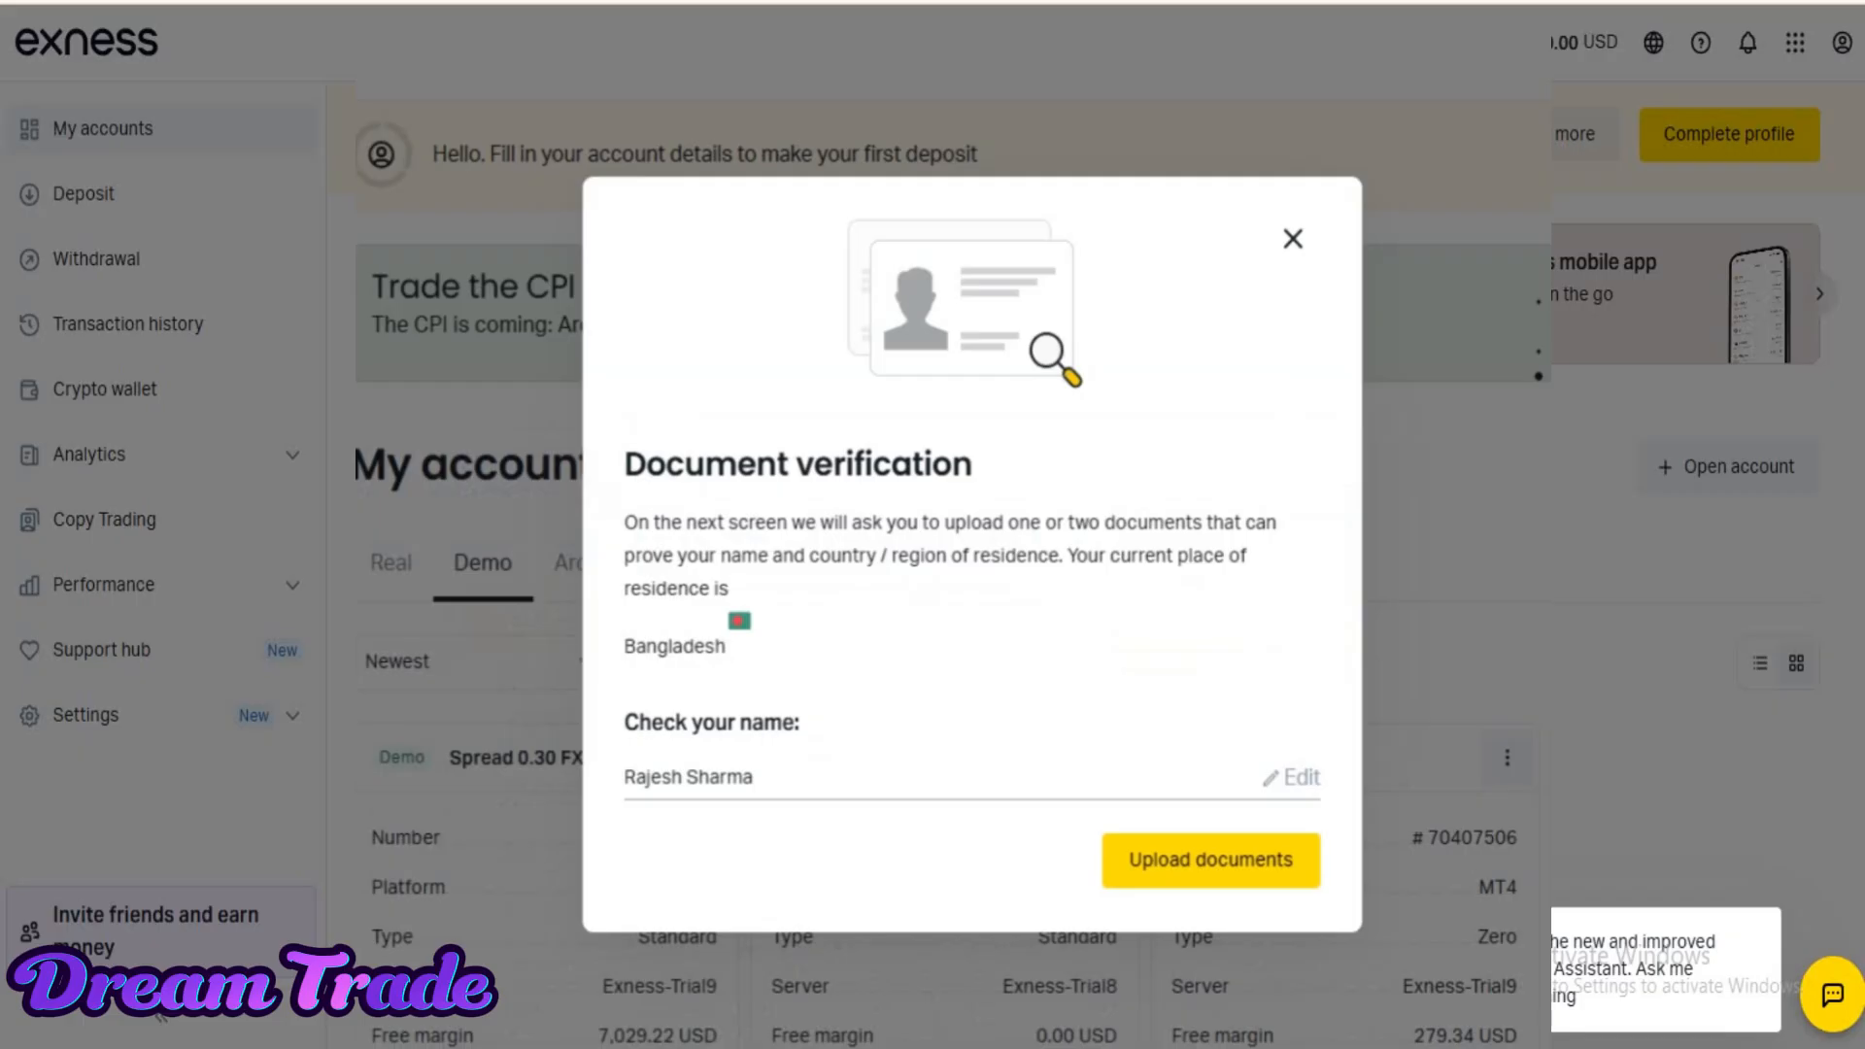
left_click(1211, 859)
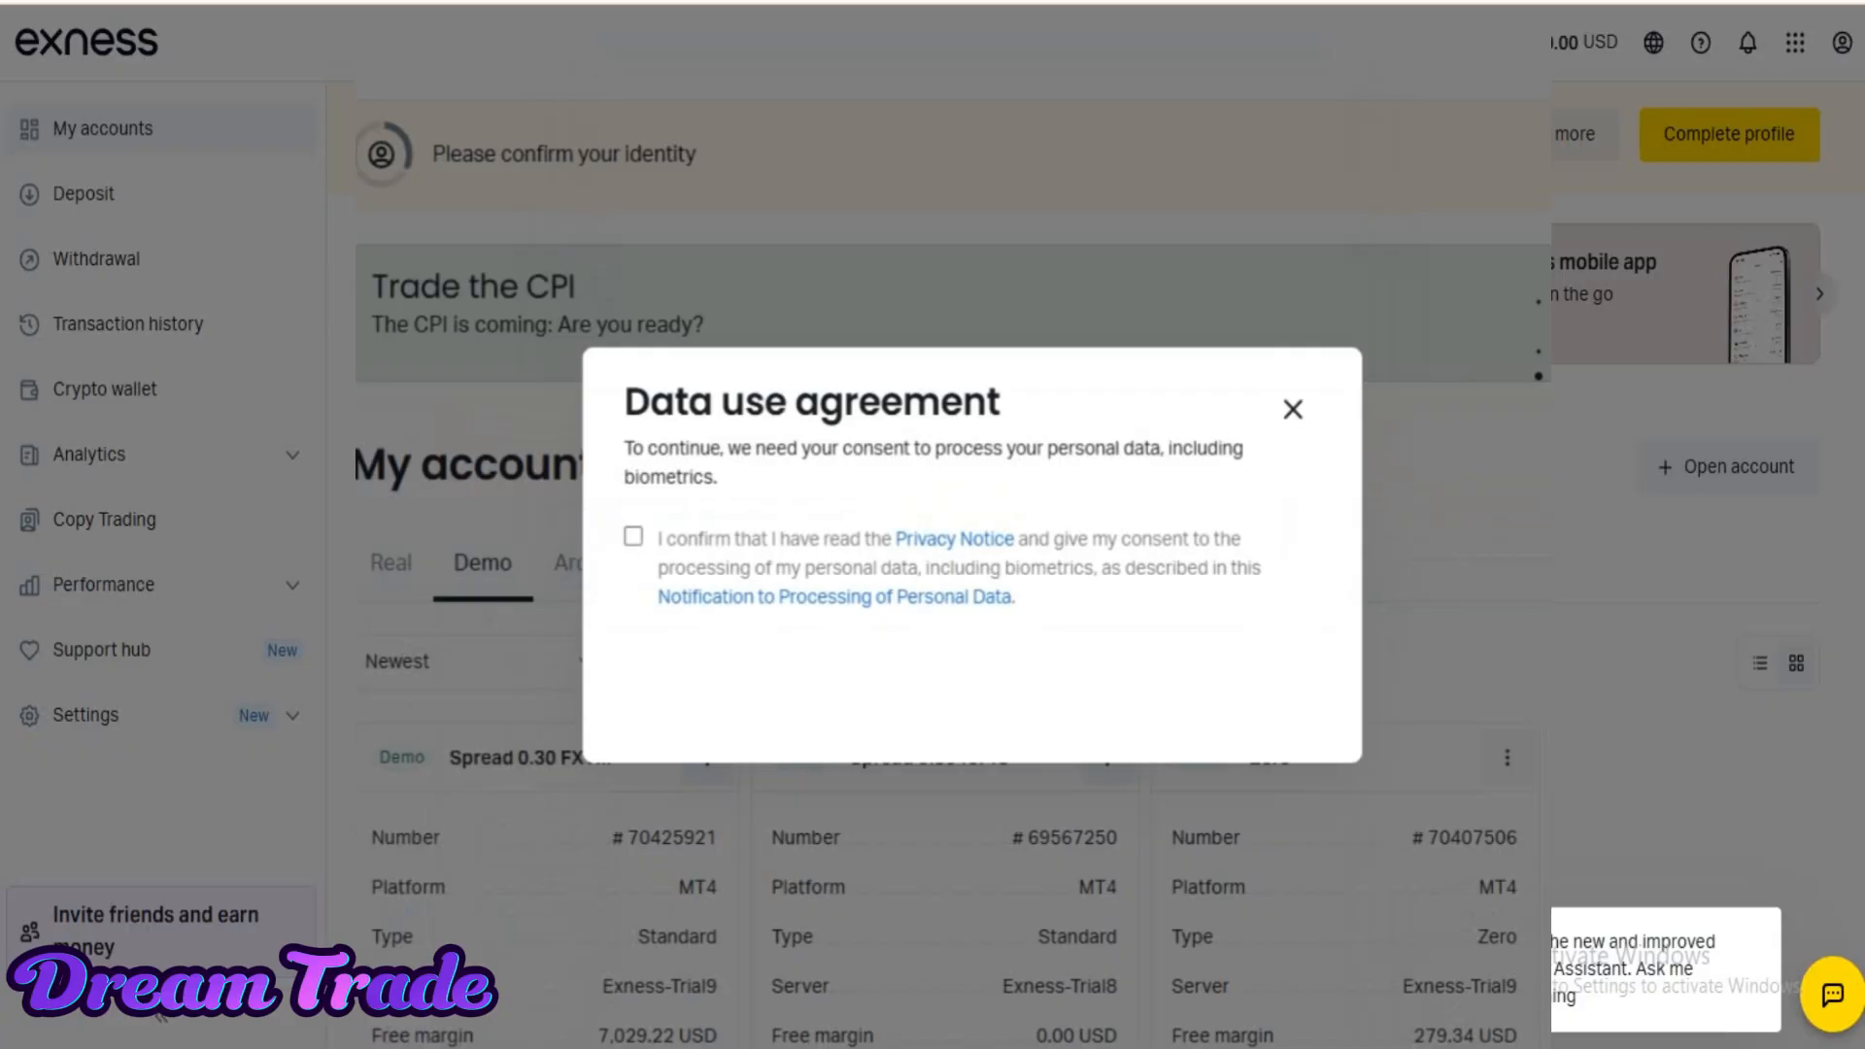
left_click(634, 536)
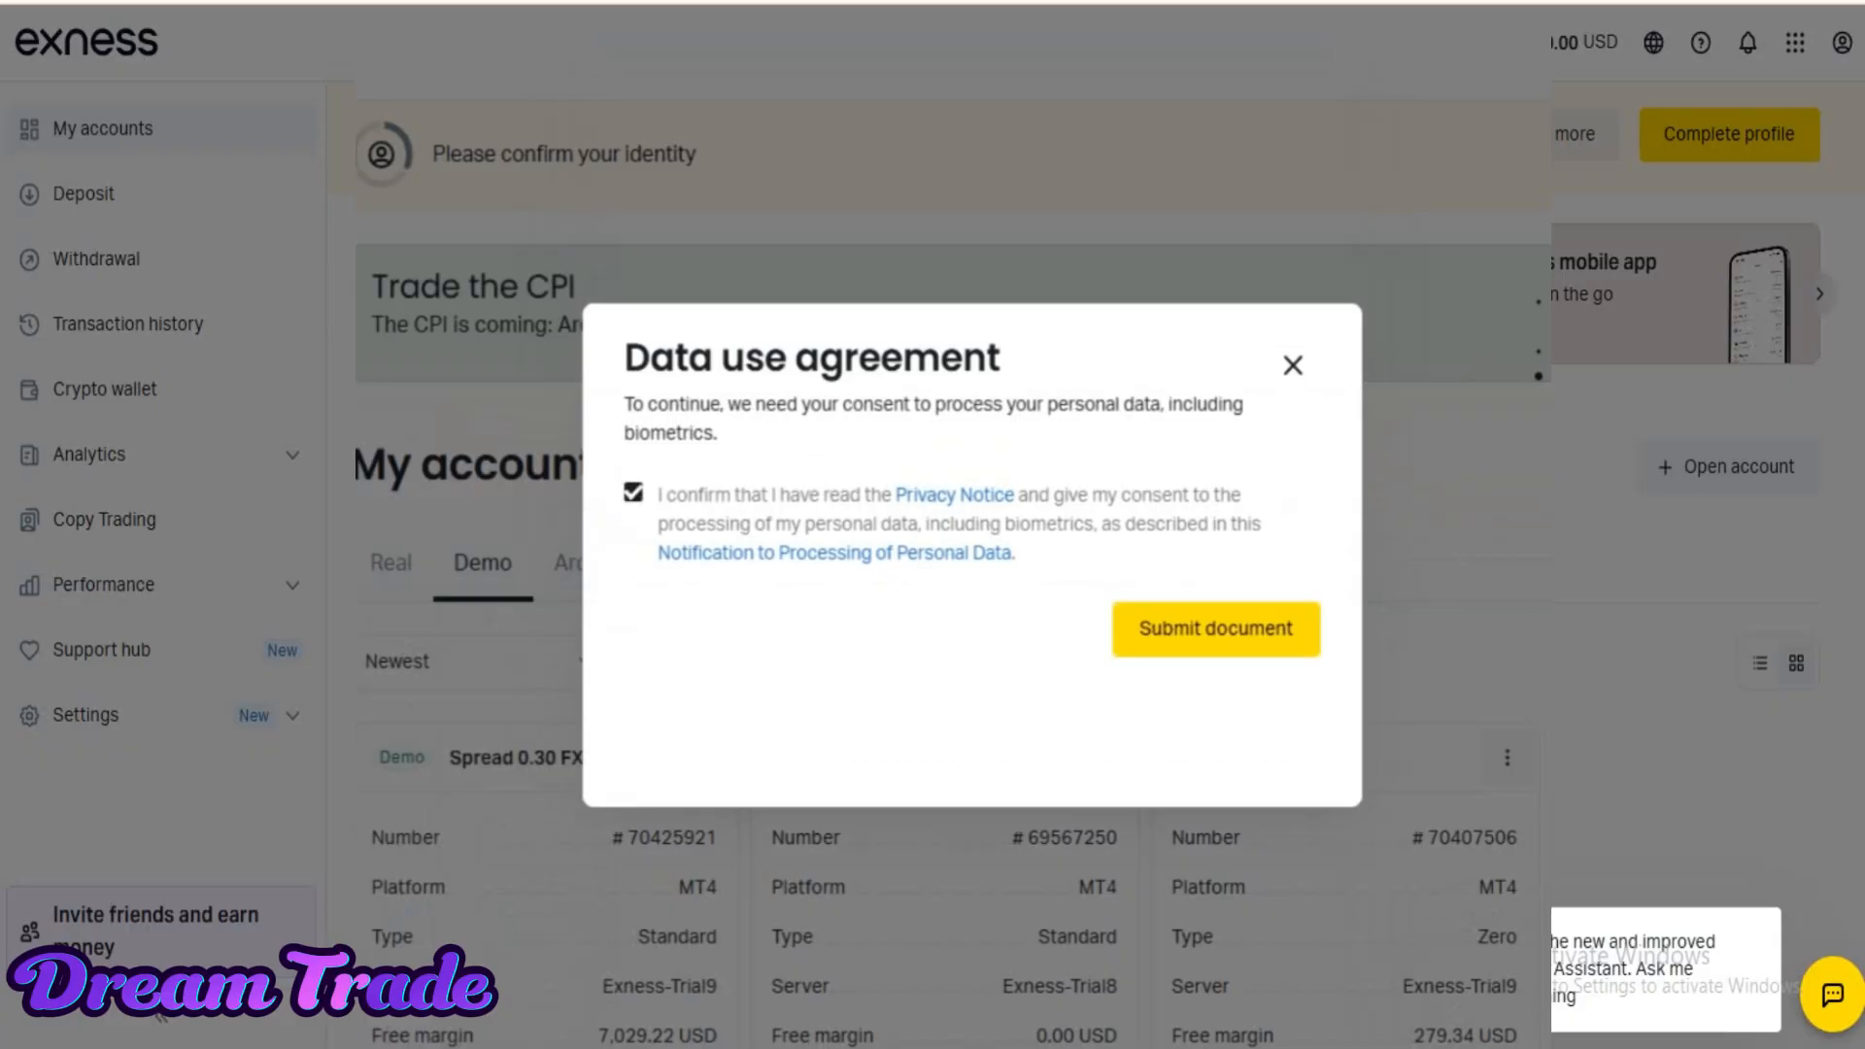
left_click(1216, 629)
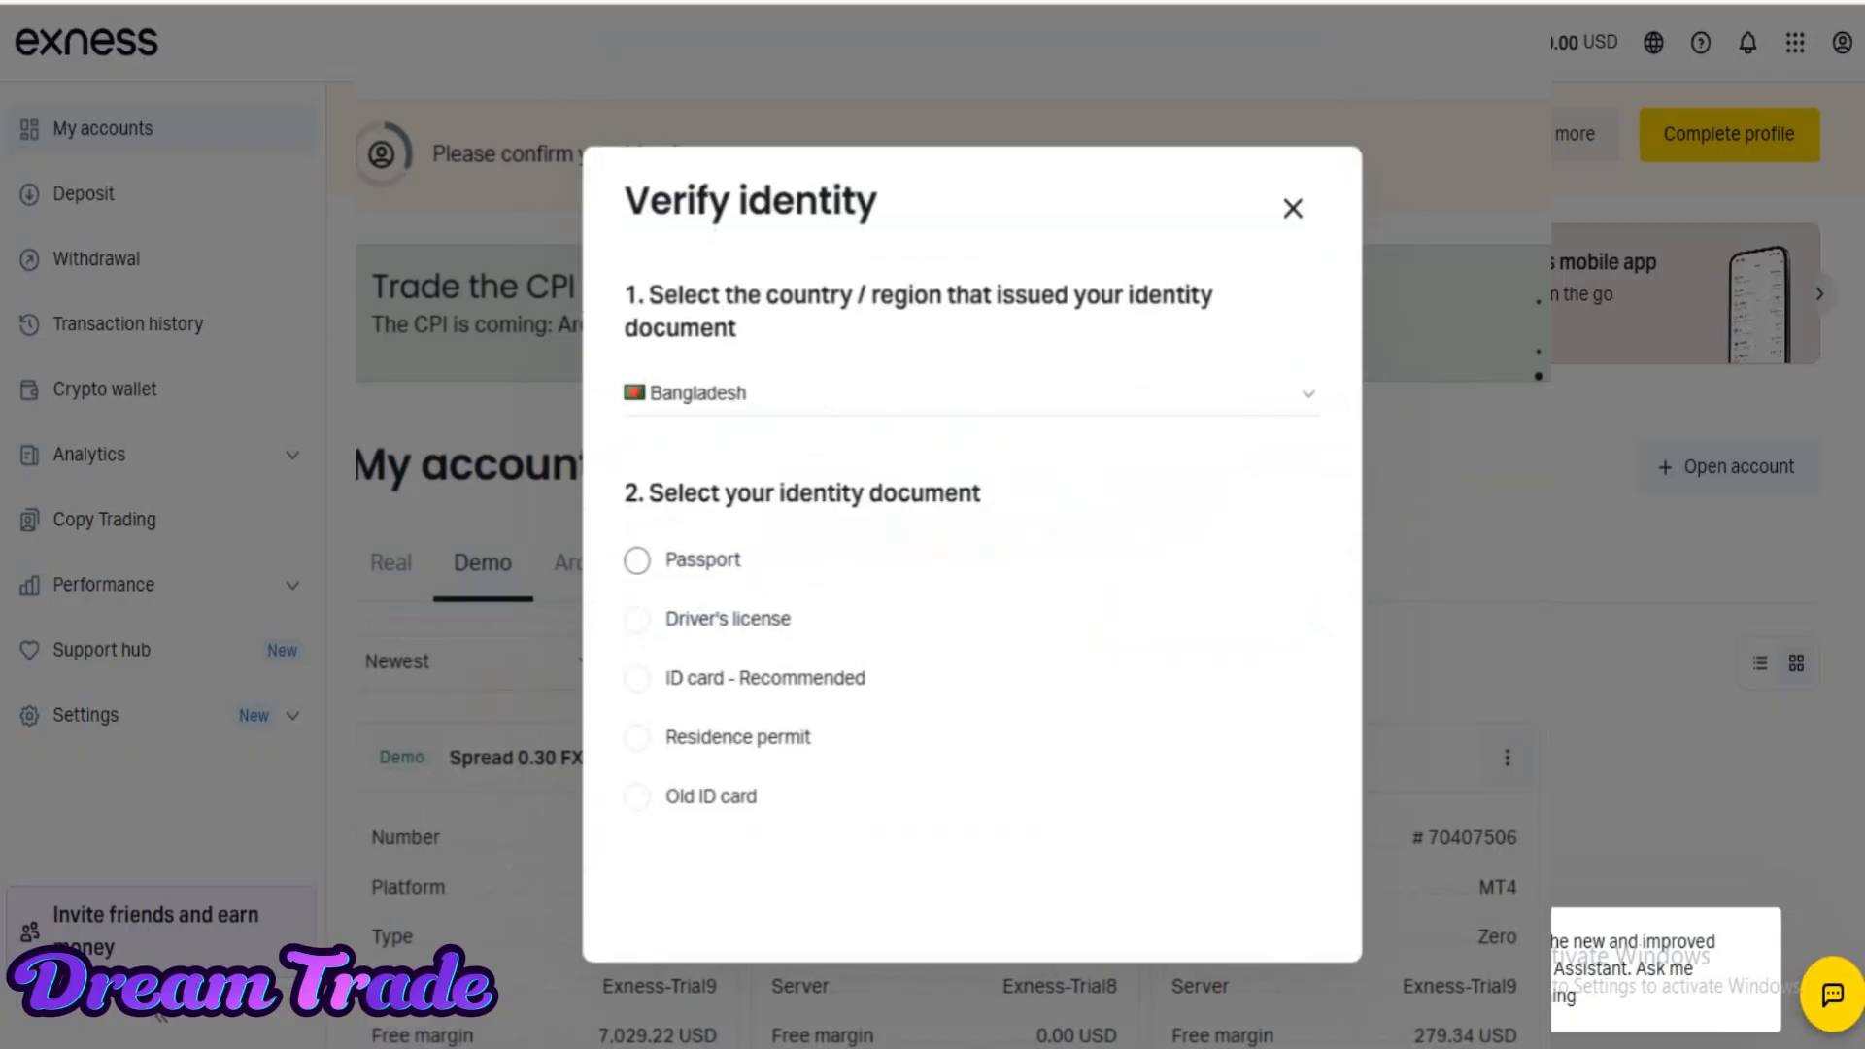
left_click(746, 393)
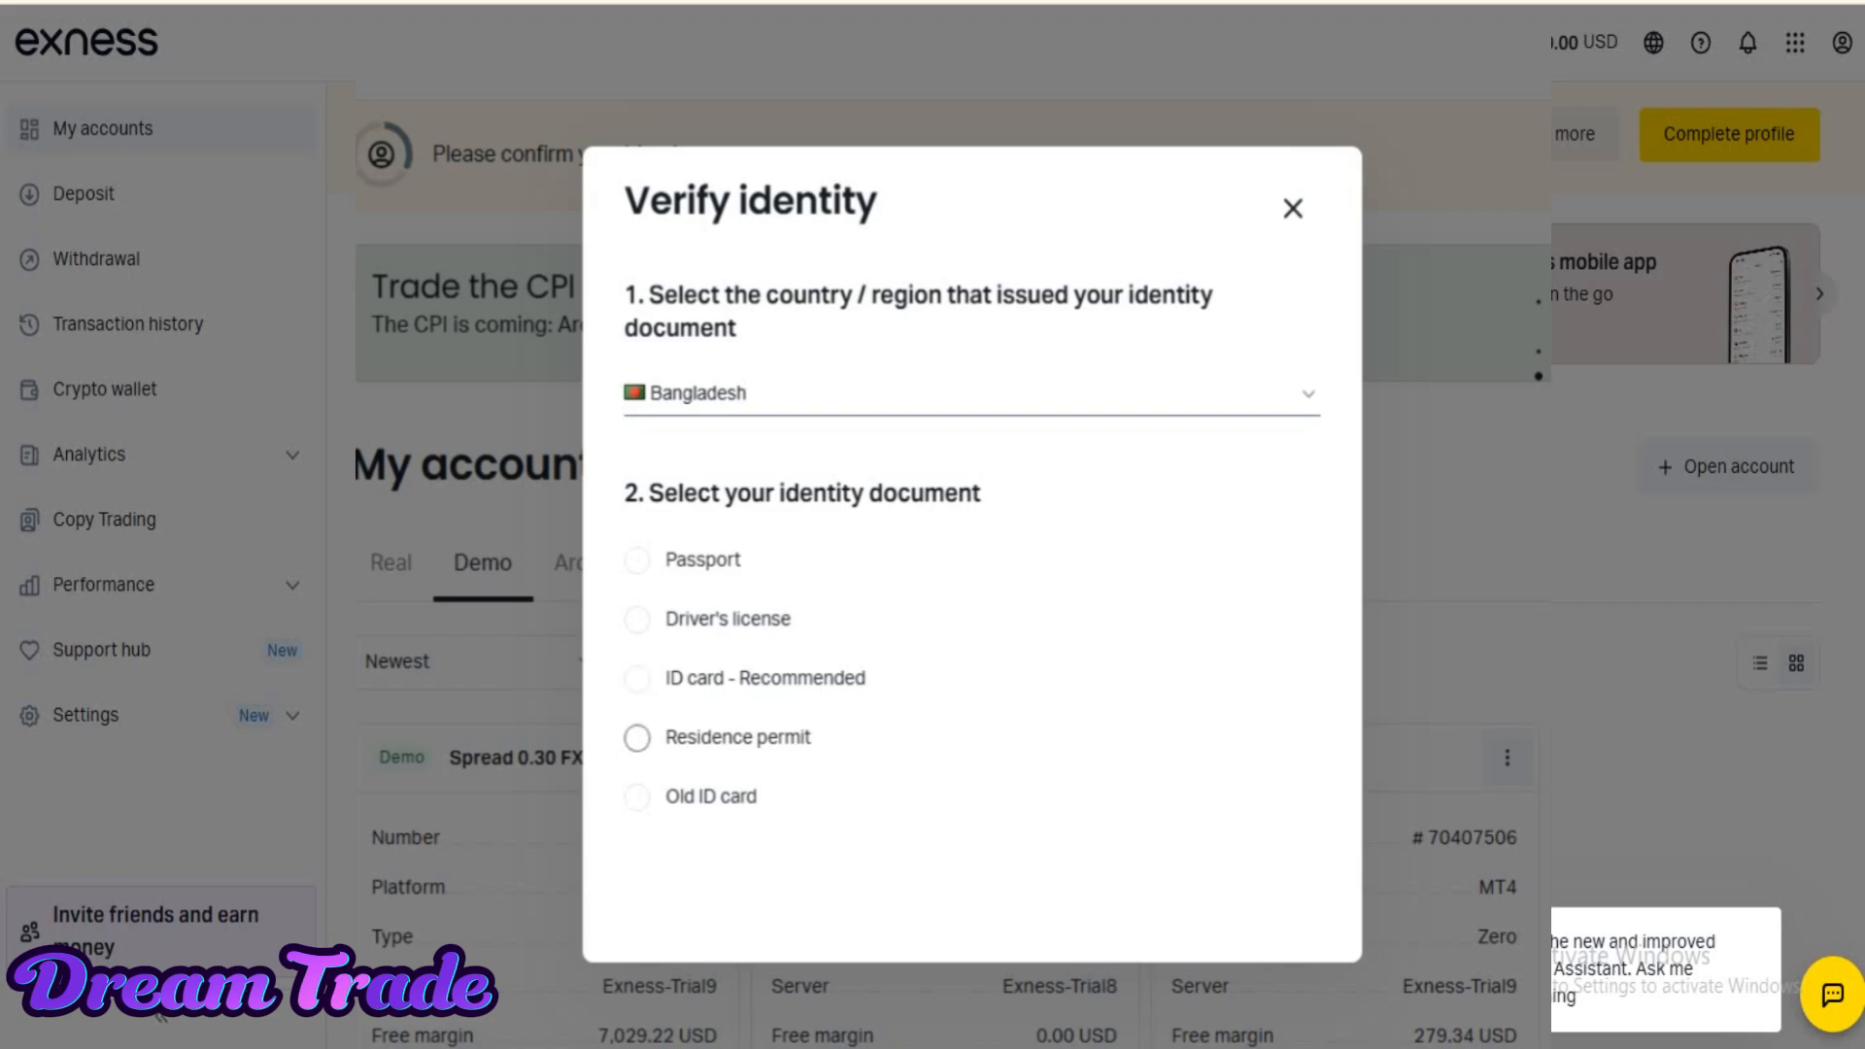
left_click(637, 679)
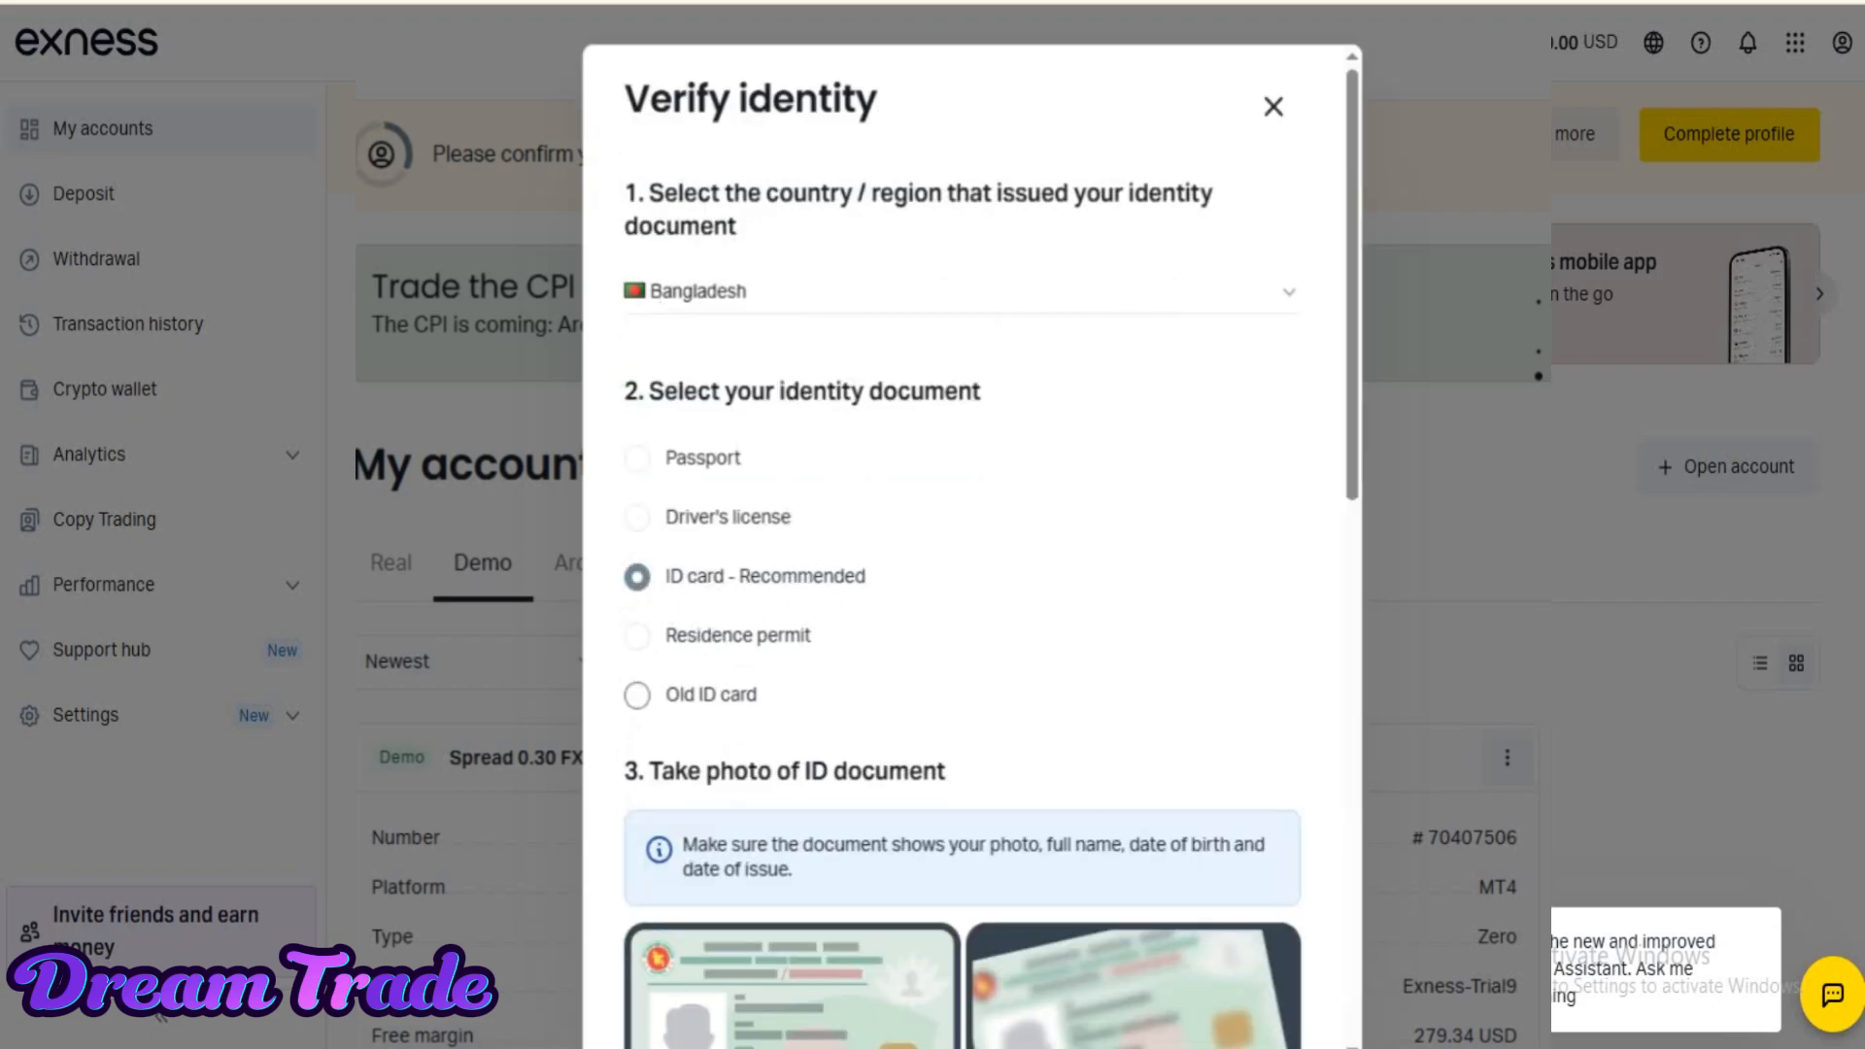
Scroll down to the Take photo of ID document upload section
scroll(637, 686, "down", 10)
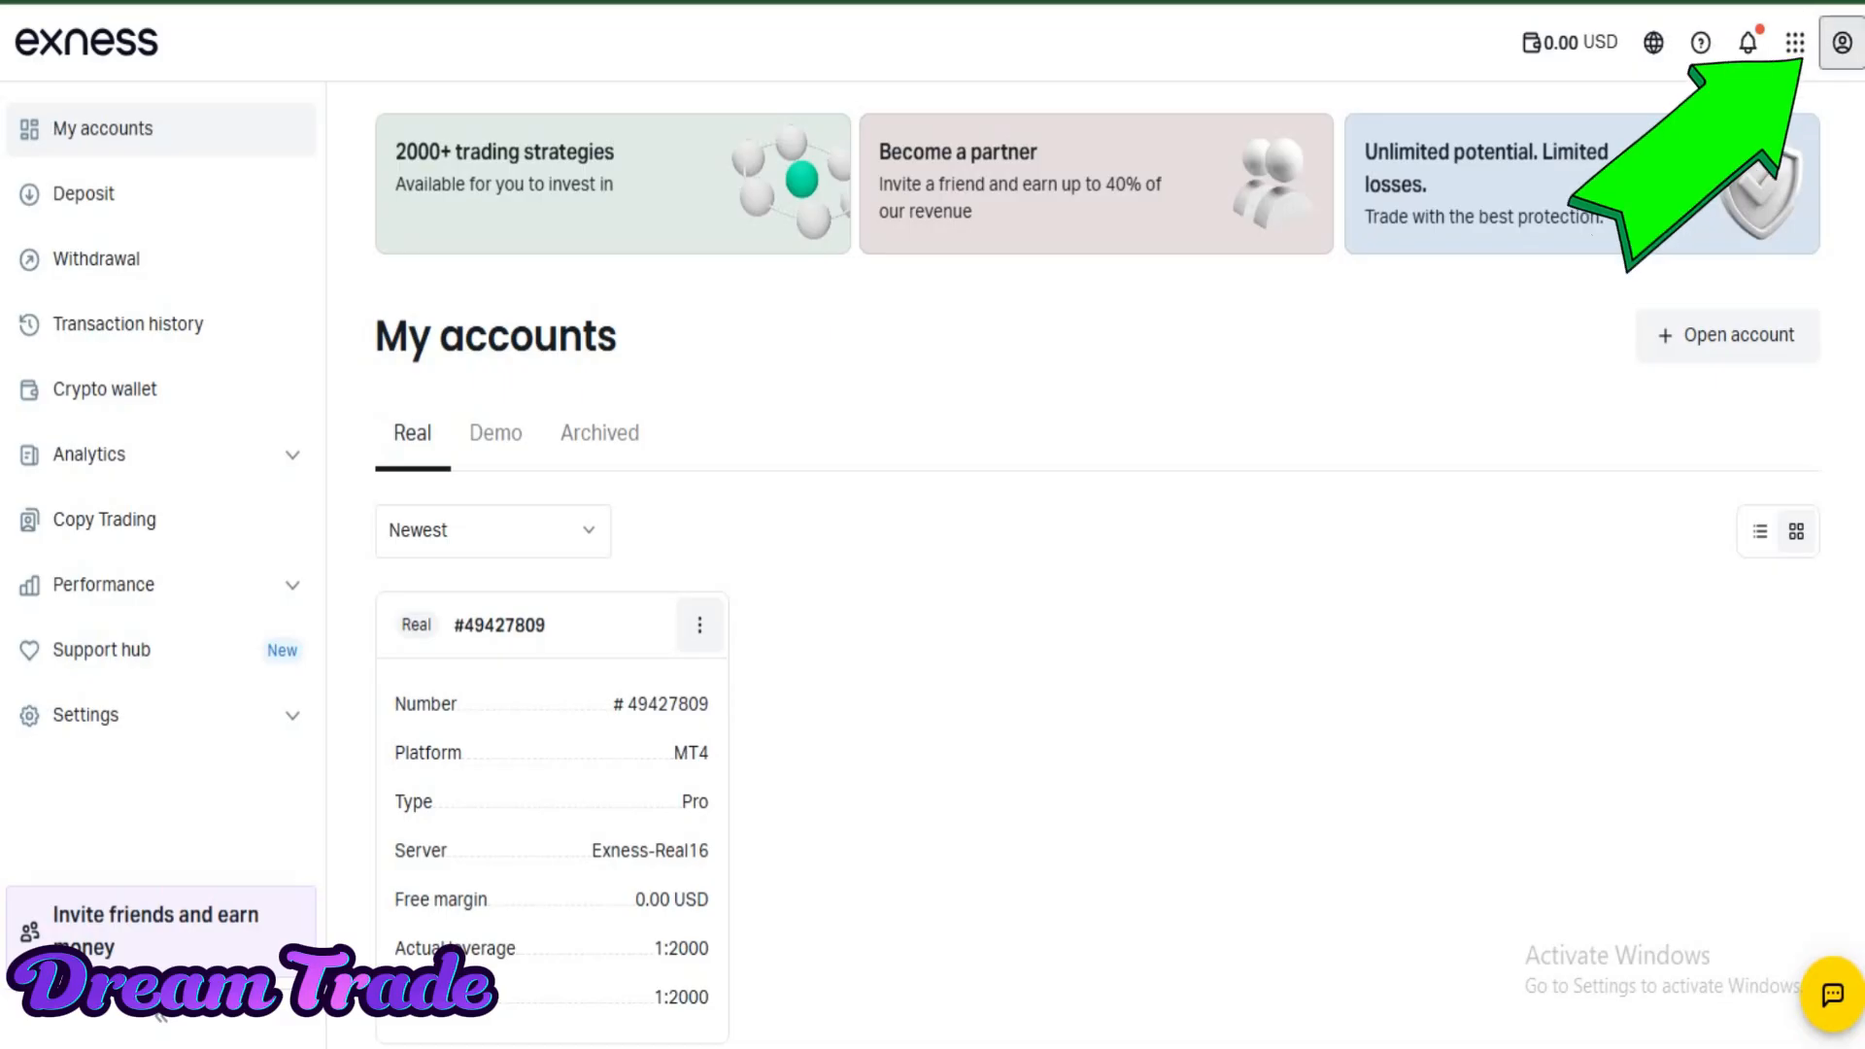
Open Settings from the profile menu to review the verification steps
left_click(1841, 43)
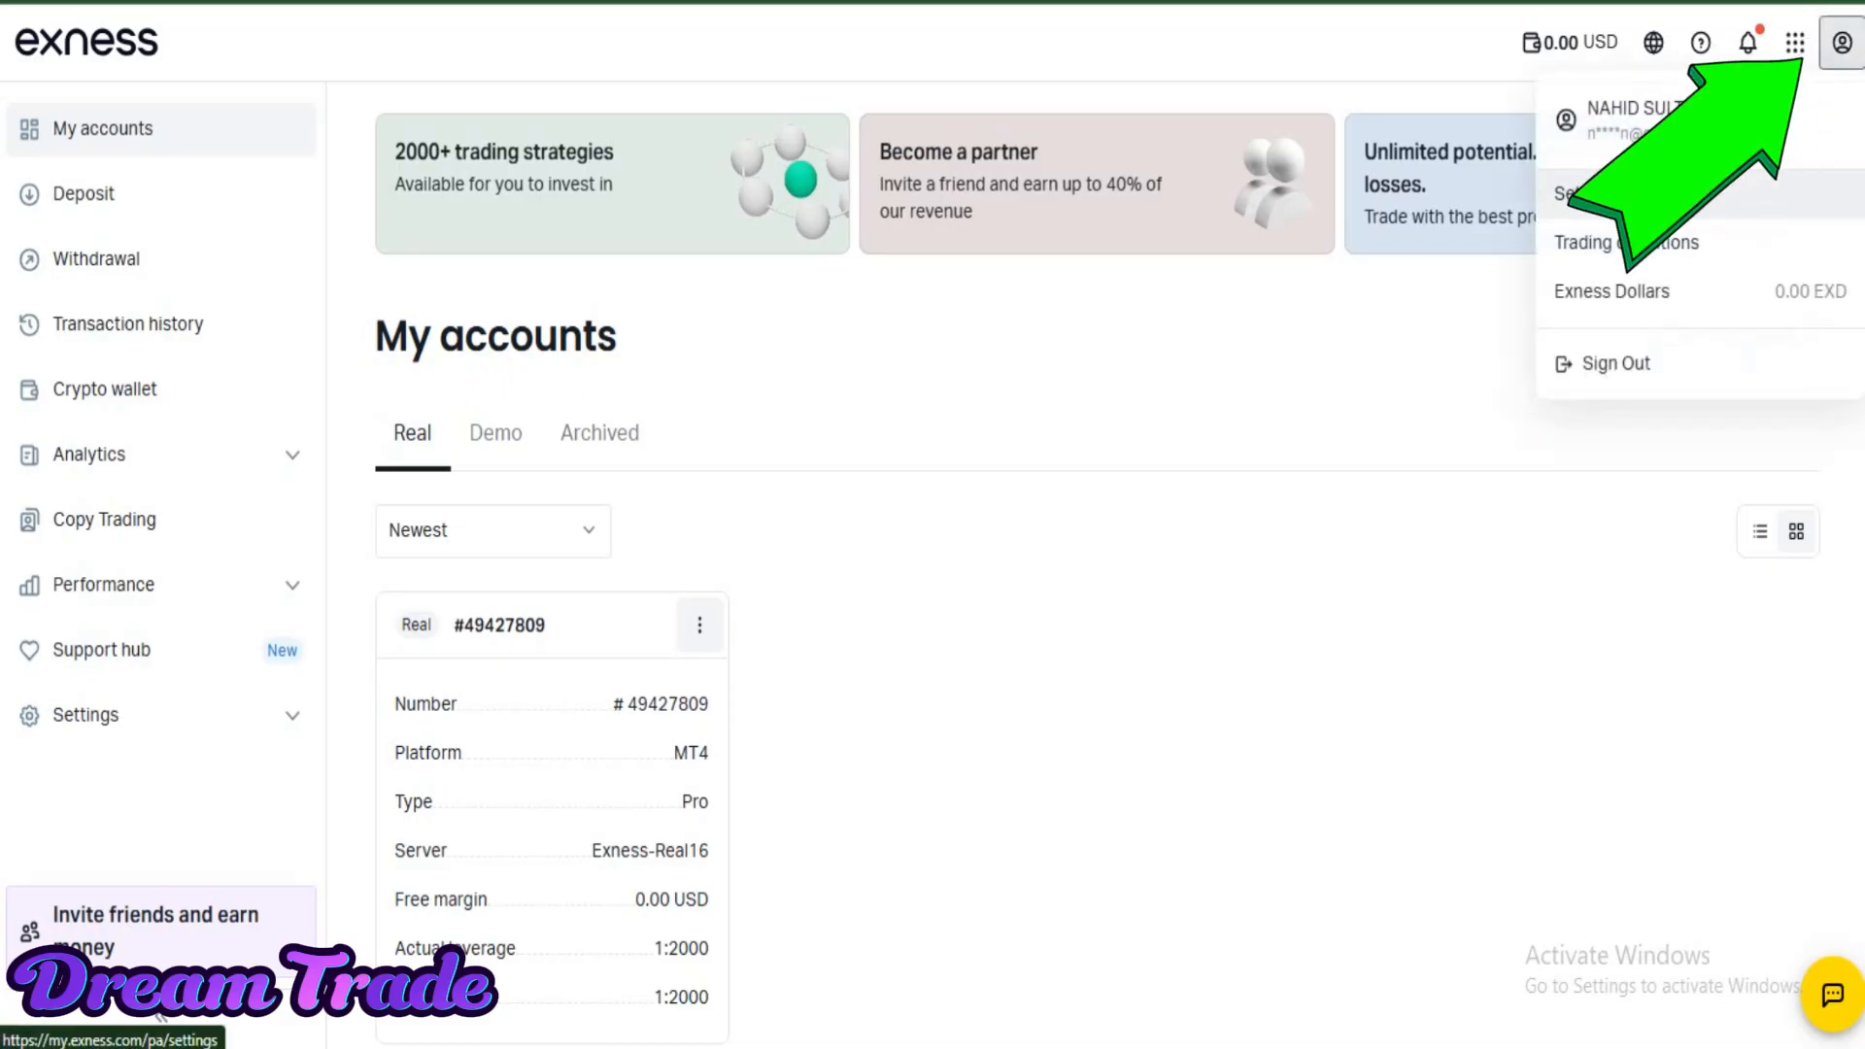
left_click(1593, 193)
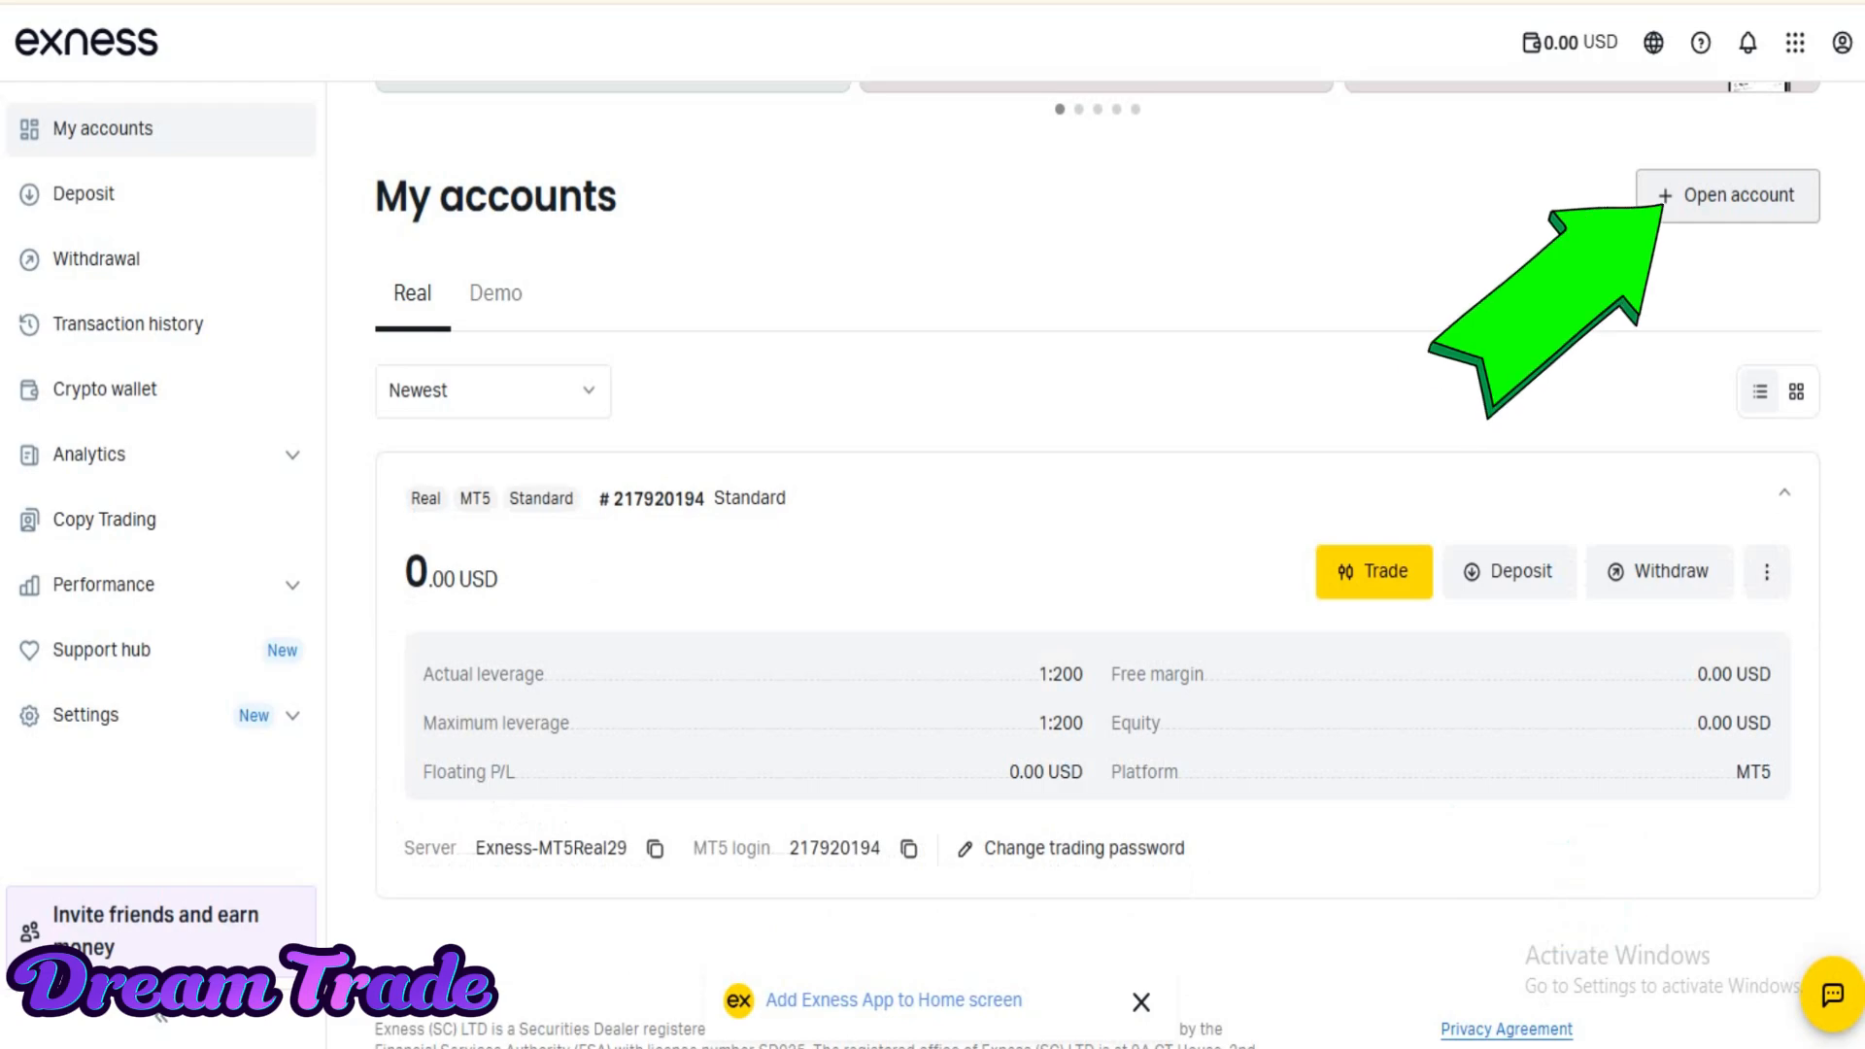
Start opening a new account, review the account types, and continue with Standard
left_click(1726, 195)
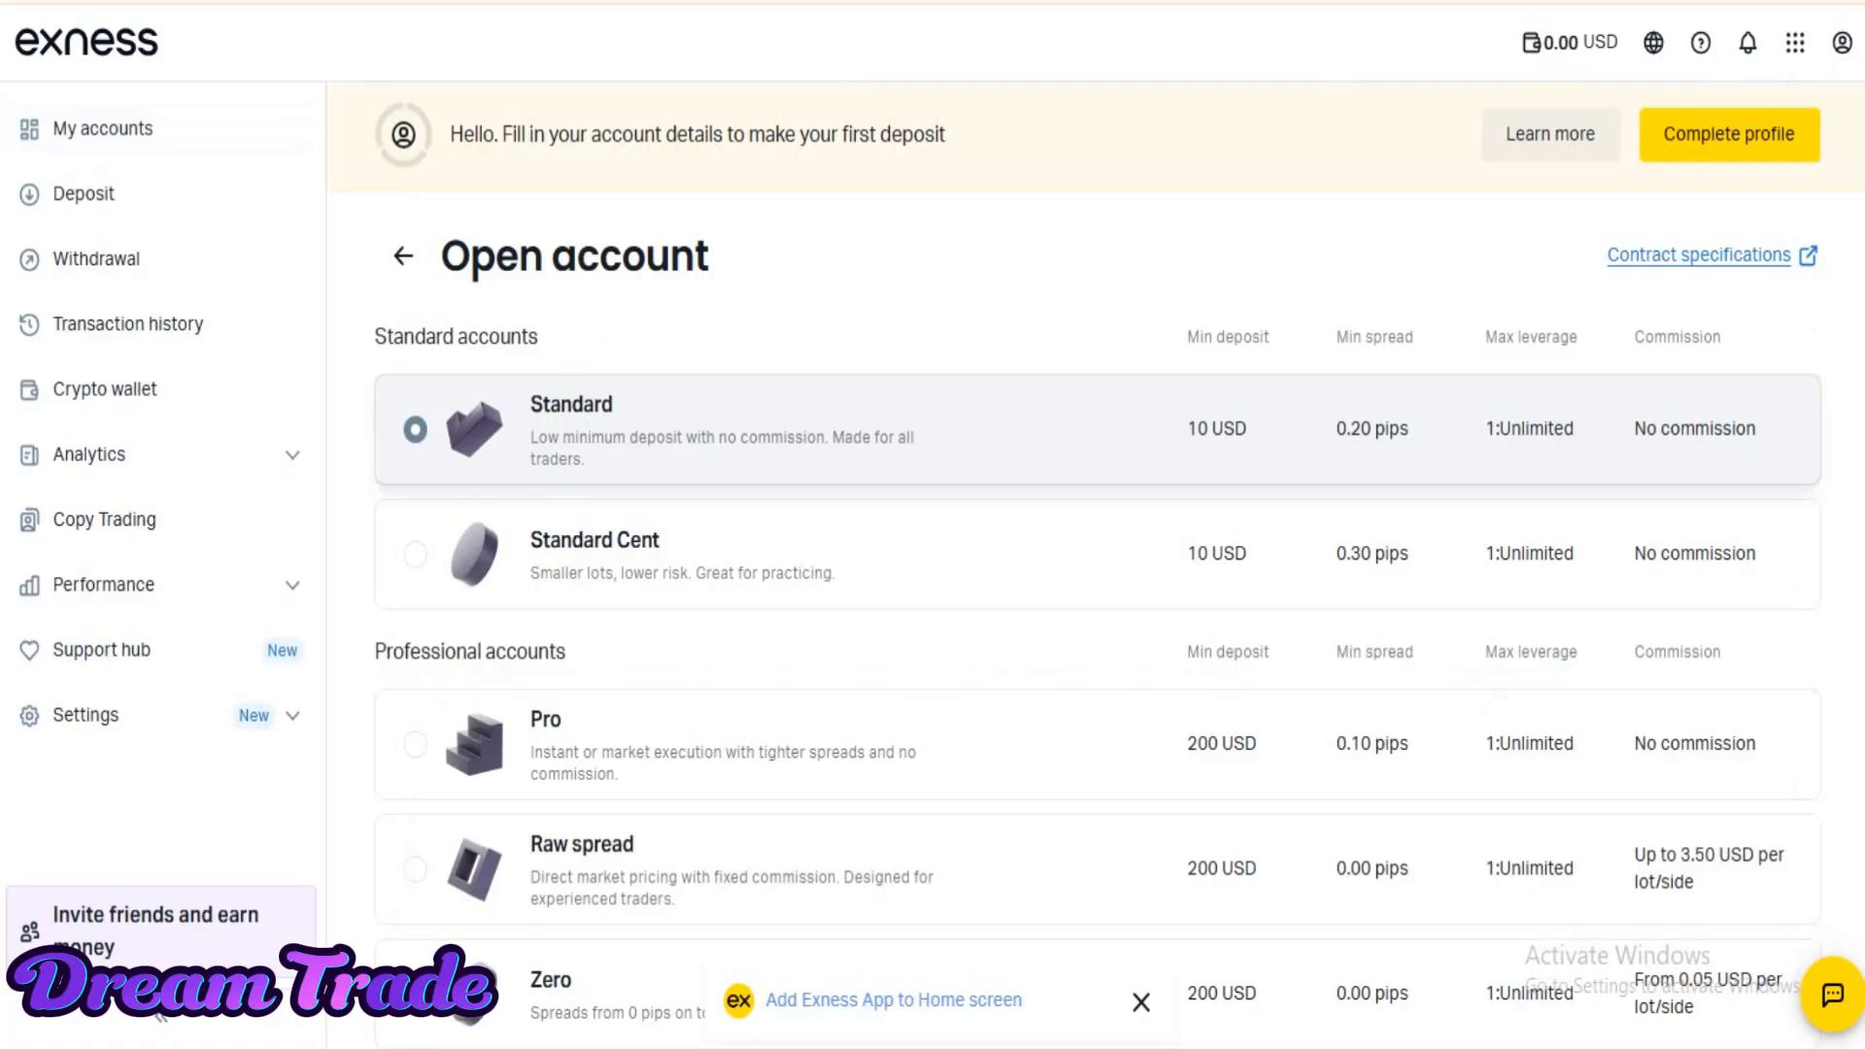
scroll(1097, 583, "down", 5)
scroll(1097, 583, "up", 5)
scroll(1098, 582, "down", 3)
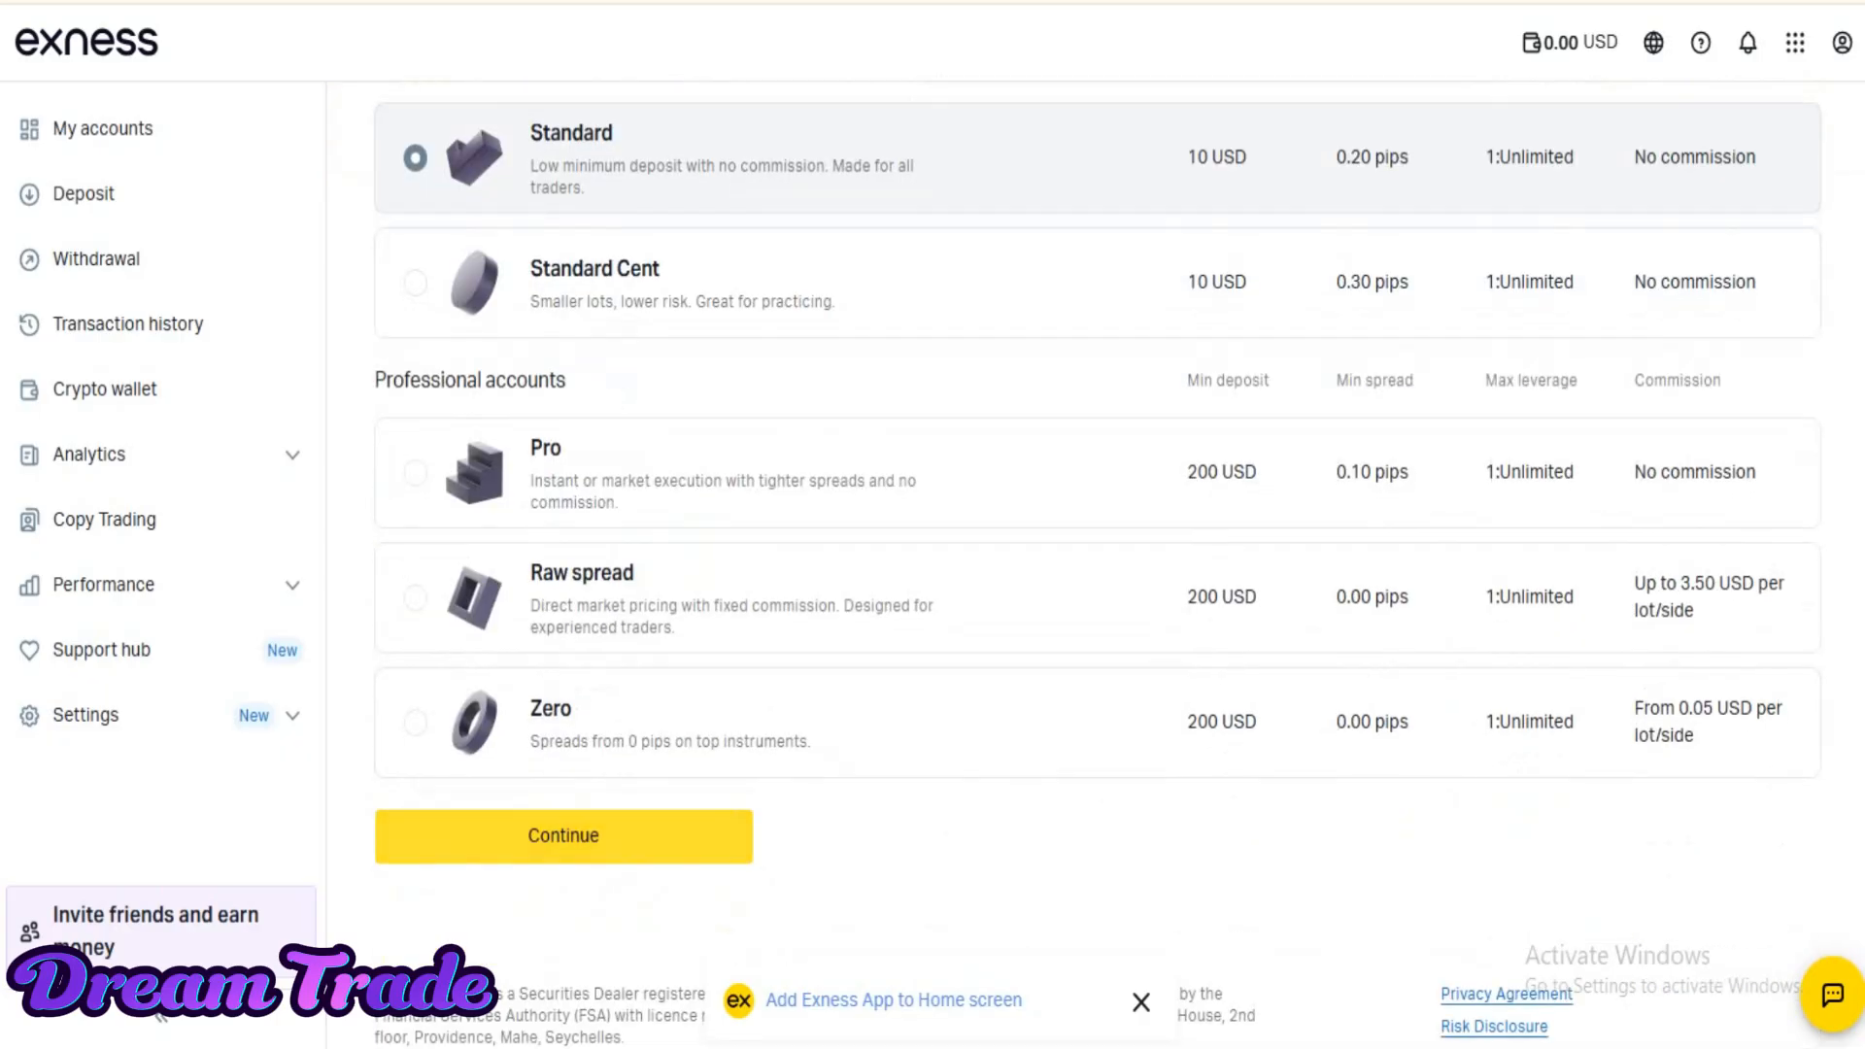
left_click(563, 835)
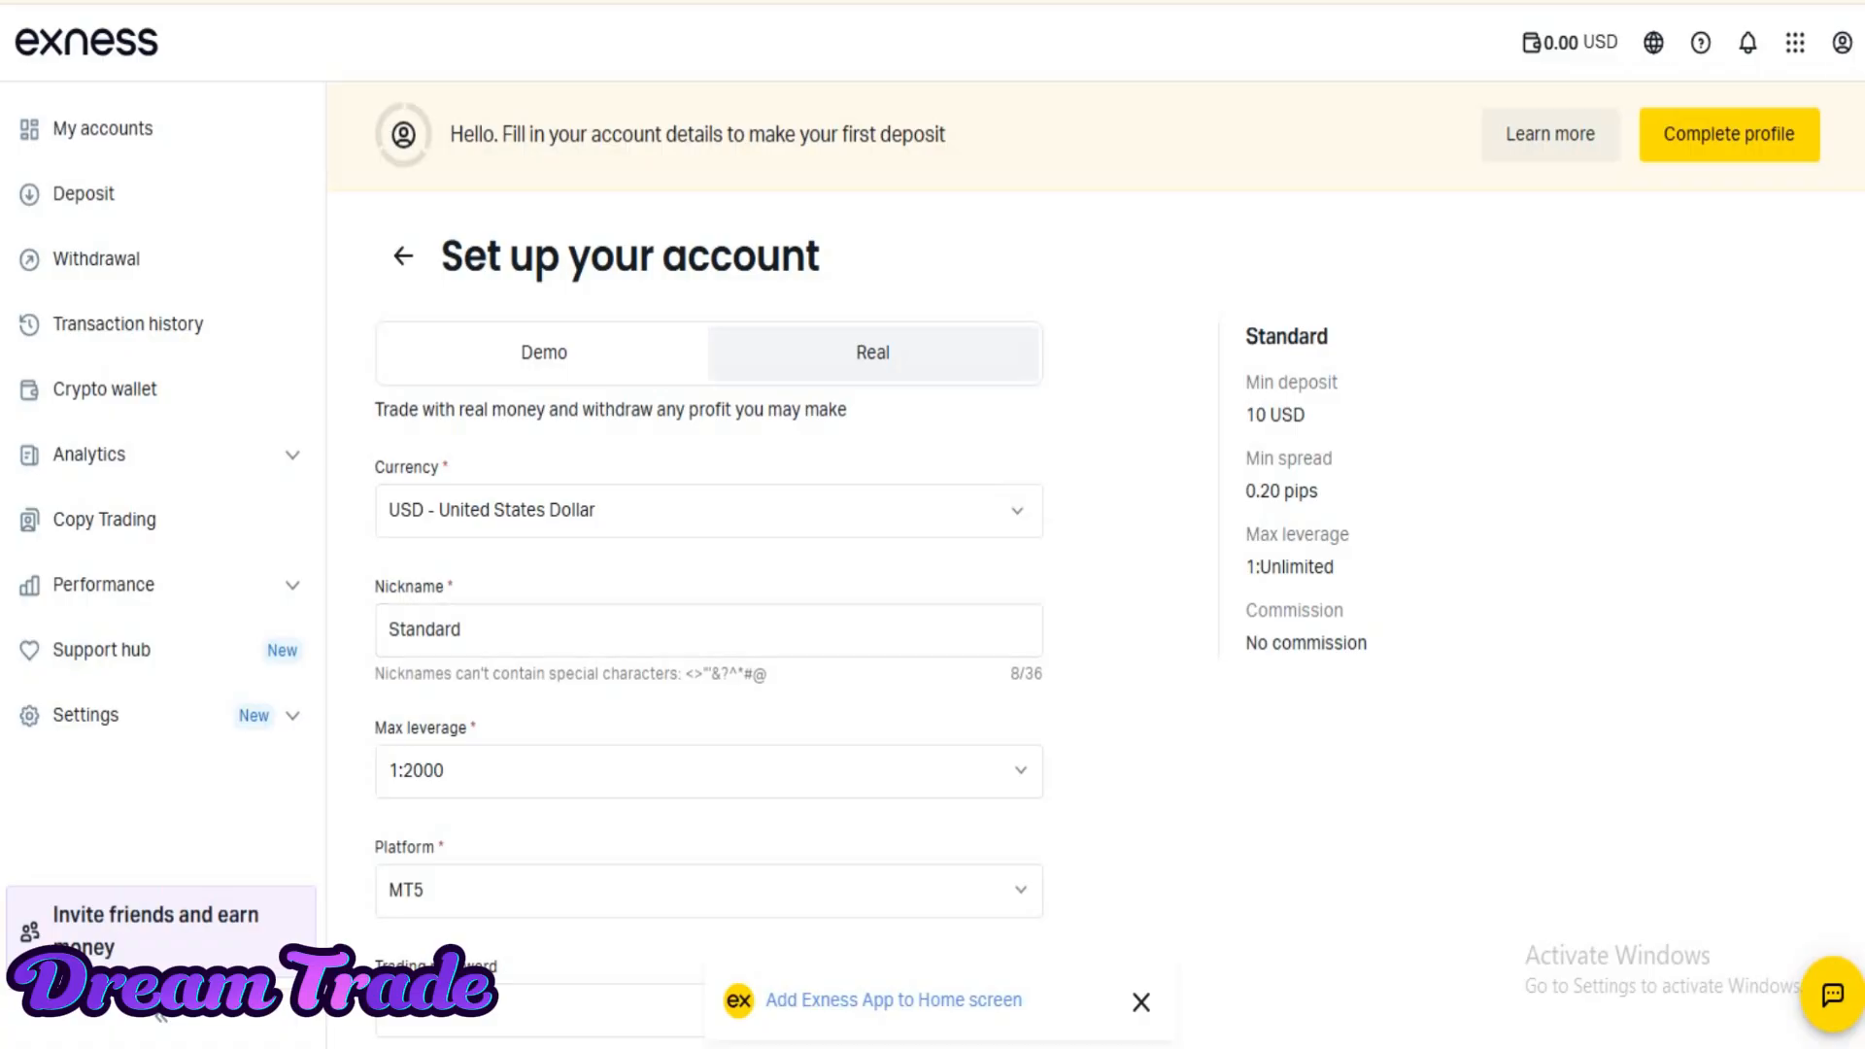
Keep the account nickname as Standard and the max leverage at 1:2000
left_click_drag(505, 630, 387, 630)
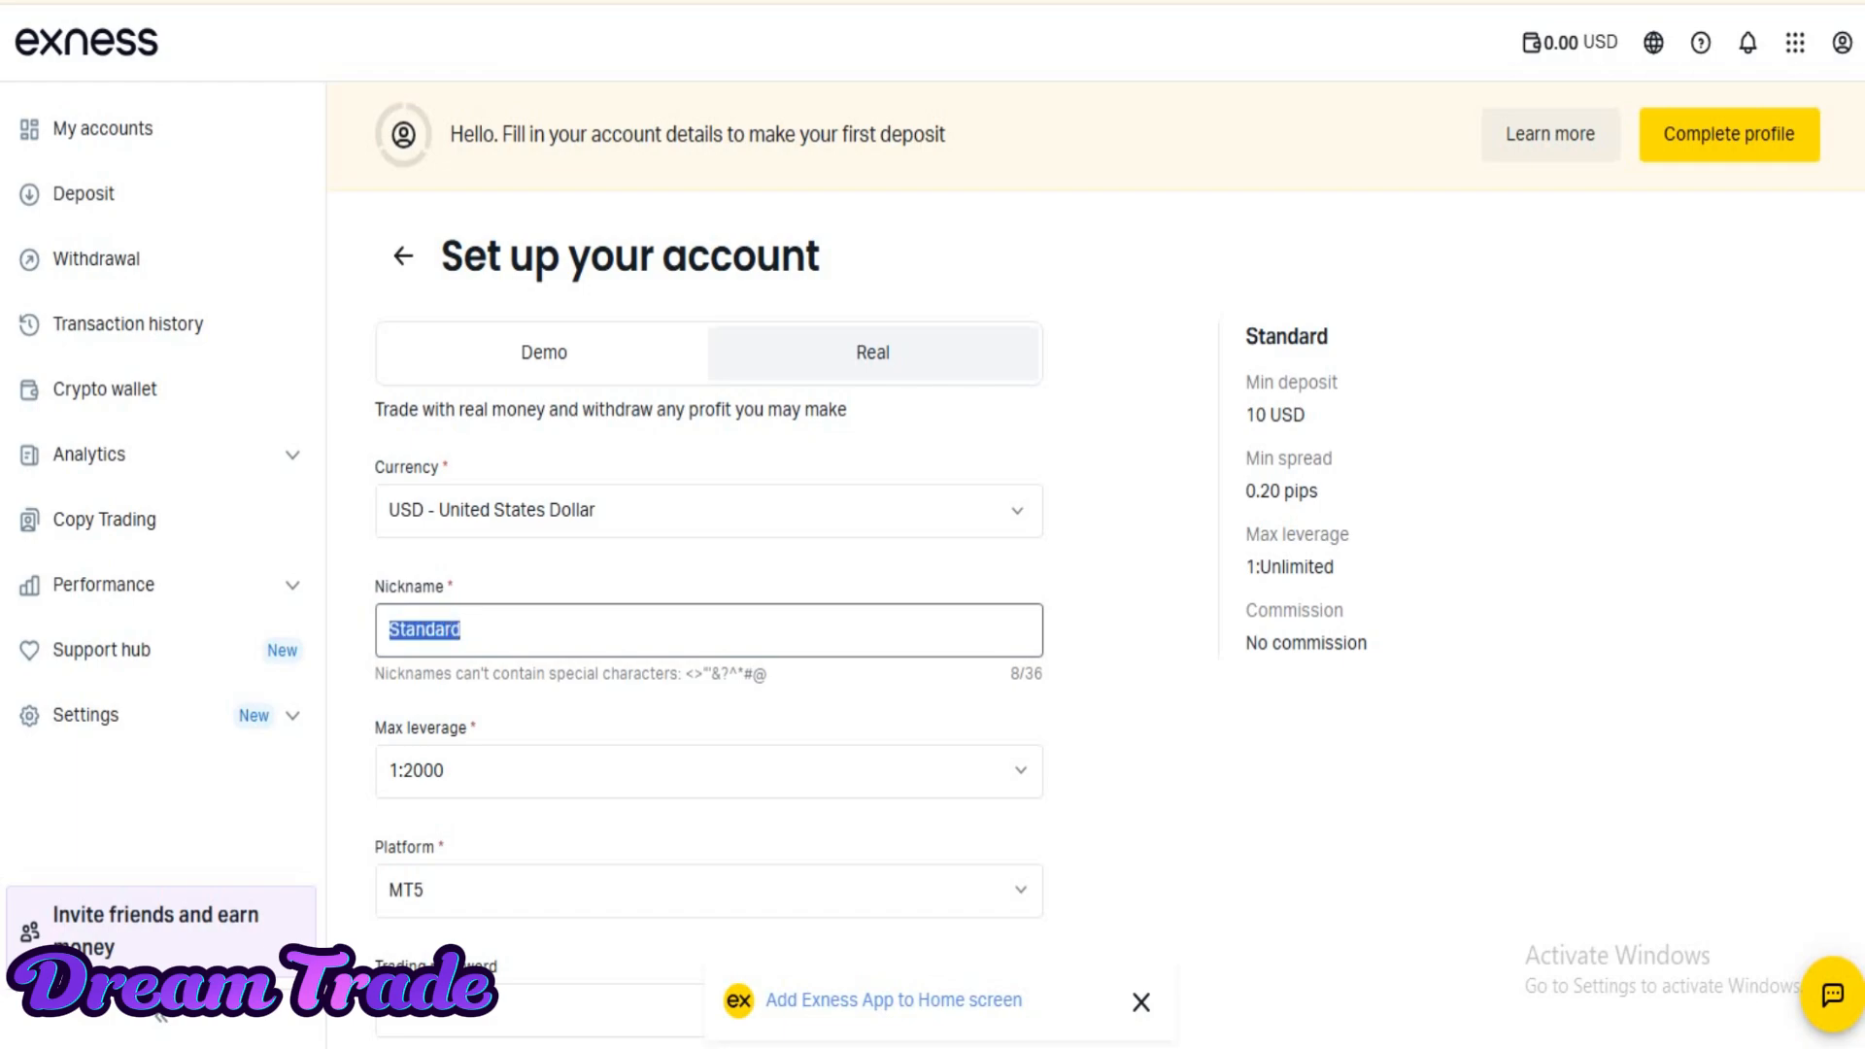
left_click(1127, 632)
scroll(1126, 631, "down", 3)
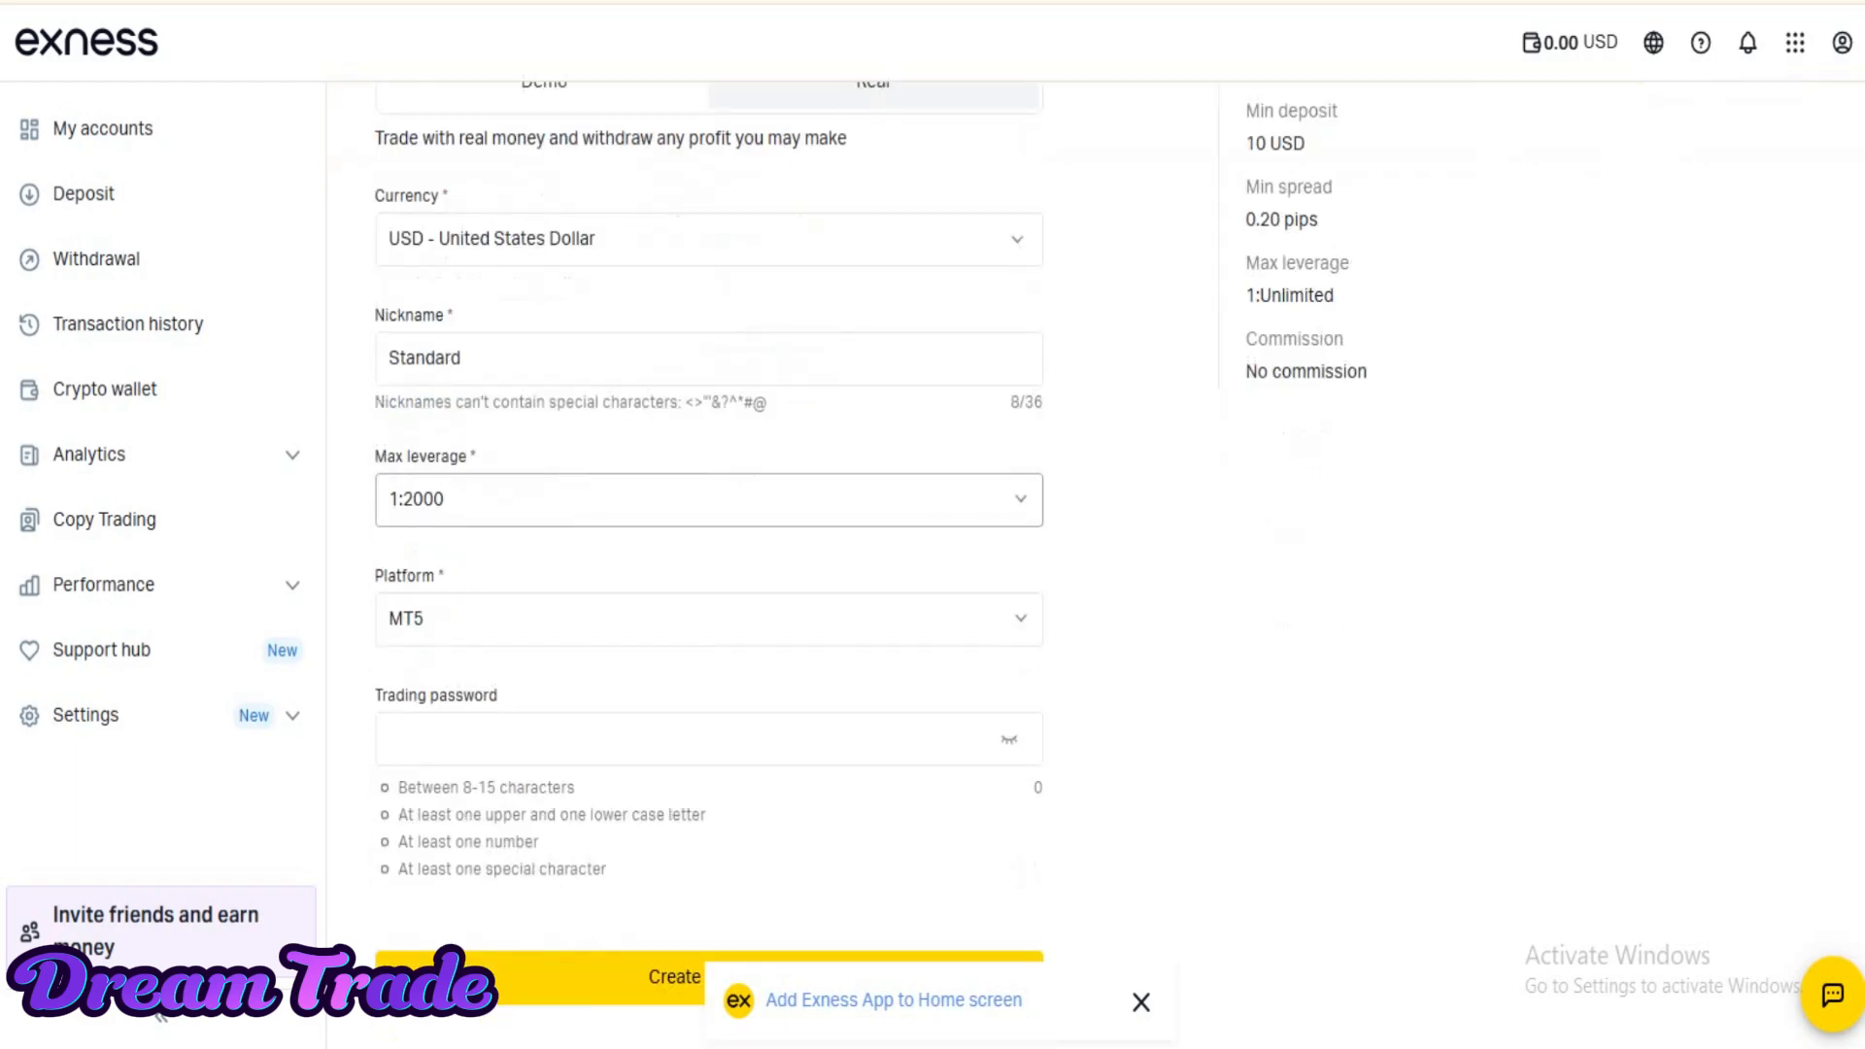
left_click(873, 501)
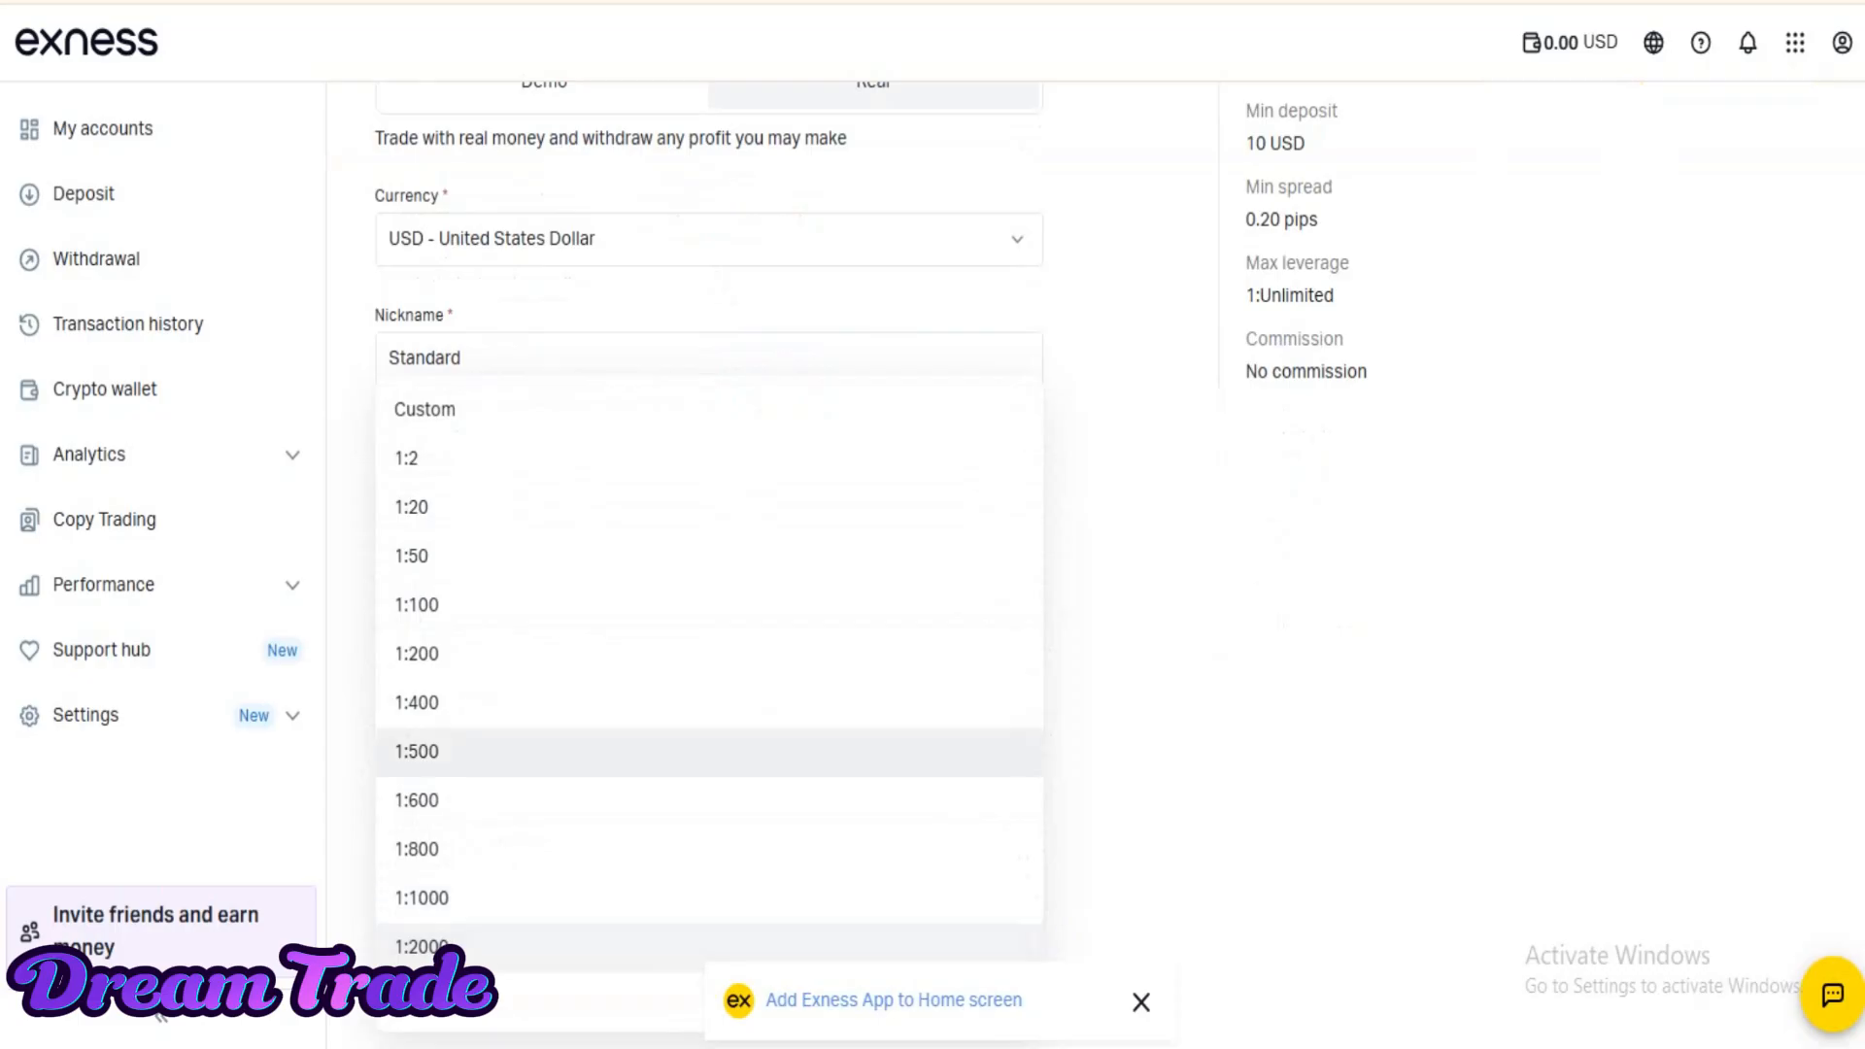
left_click(709, 946)
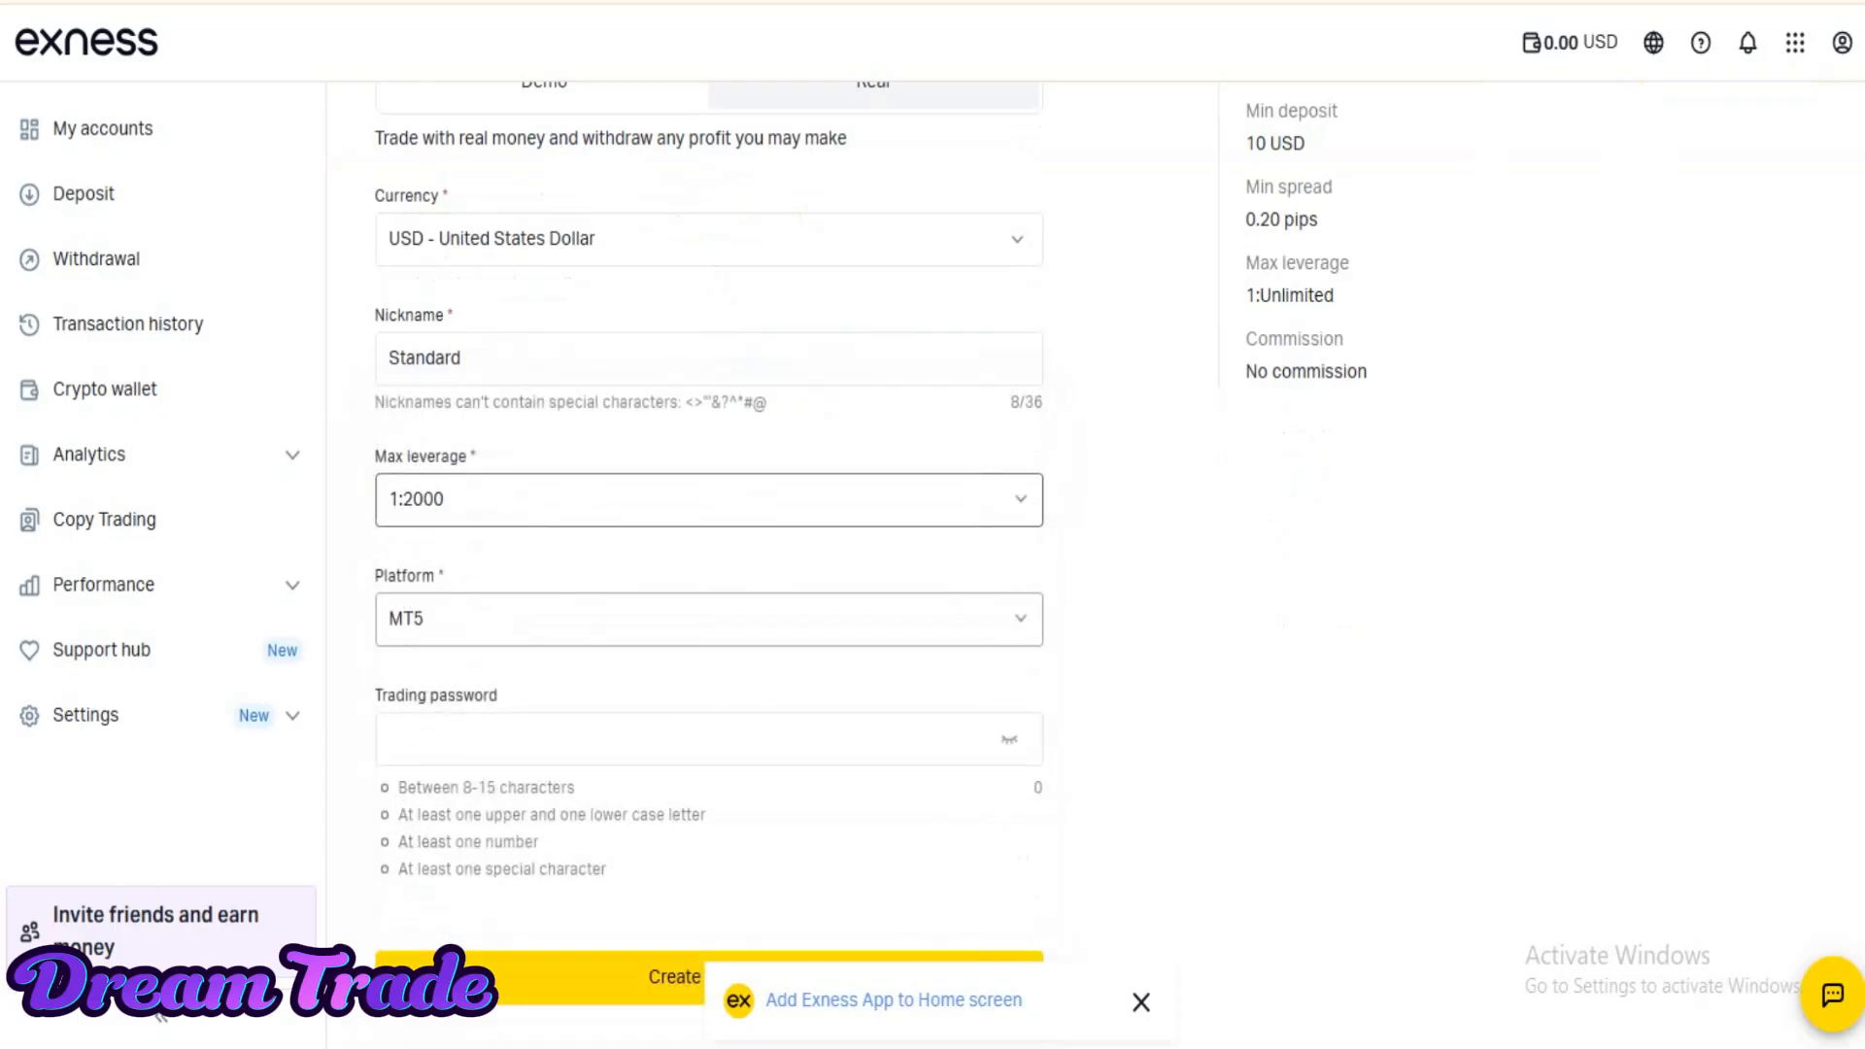
Switch the trading platform to MT4 and the account type to Demo
left_click(709, 620)
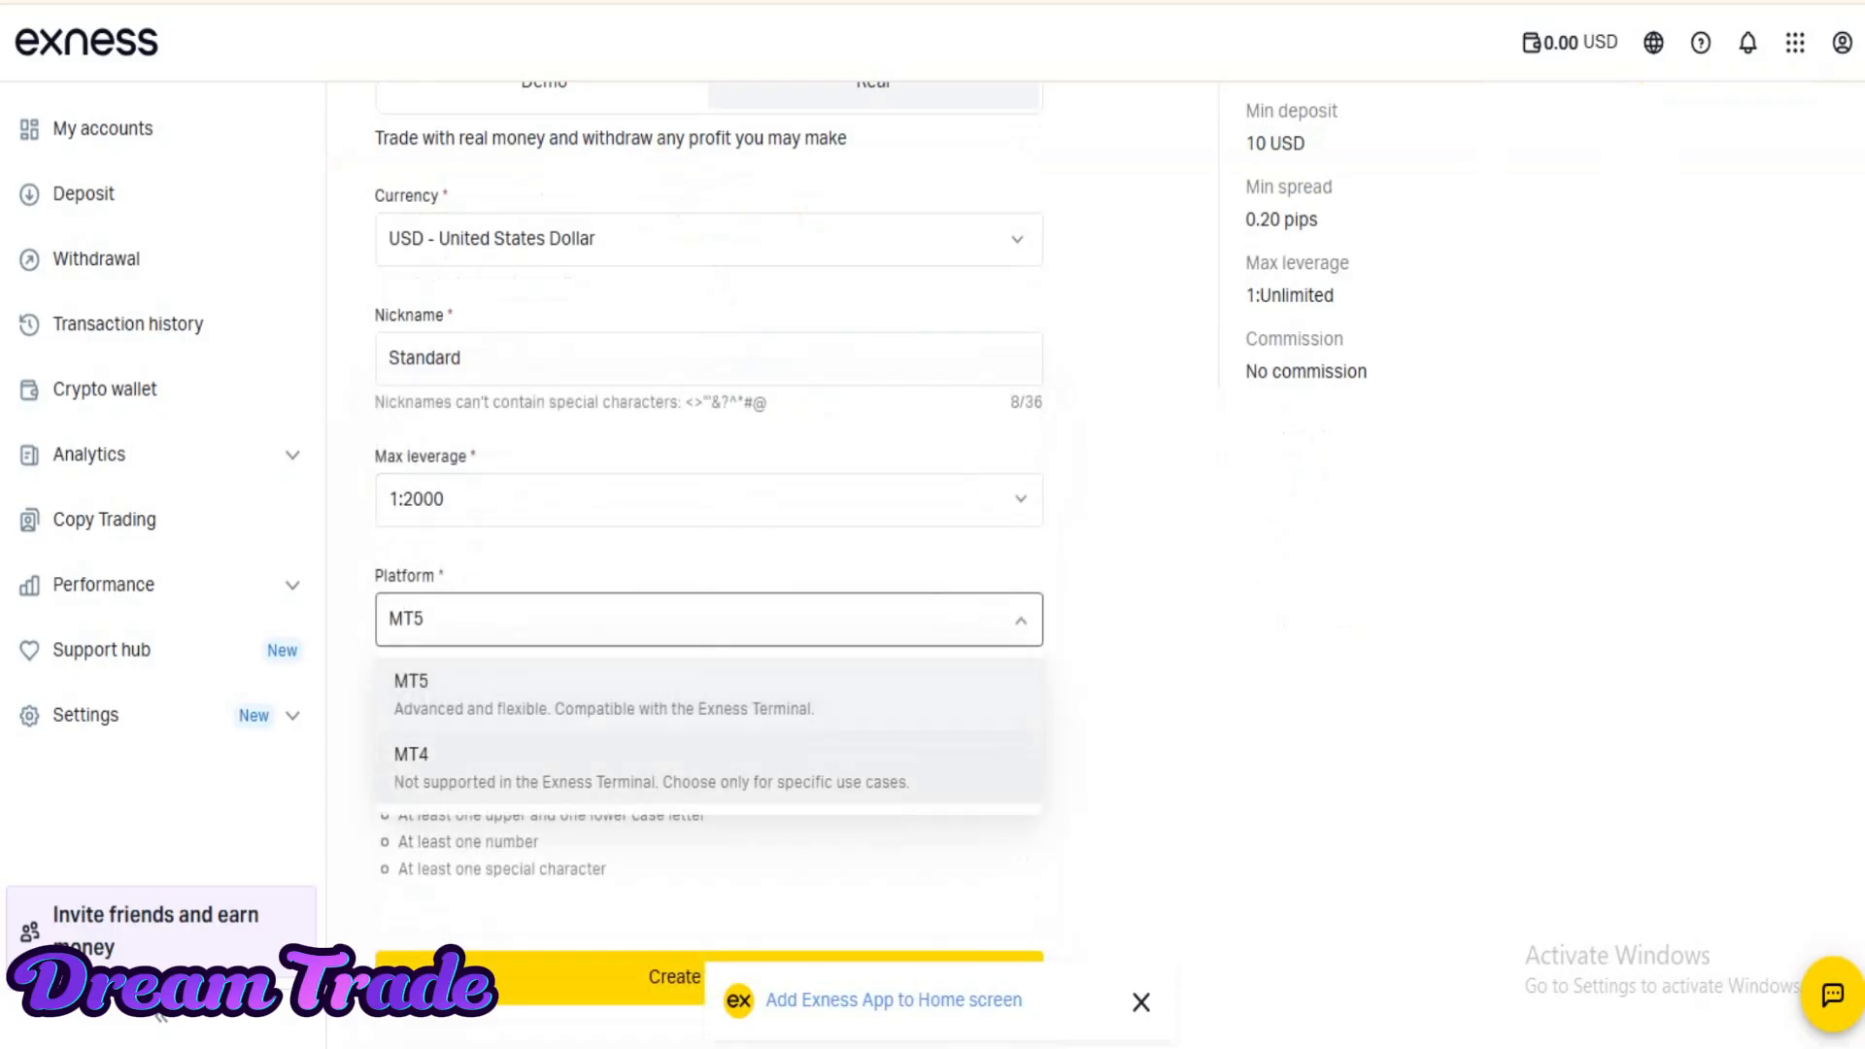
left_click(709, 694)
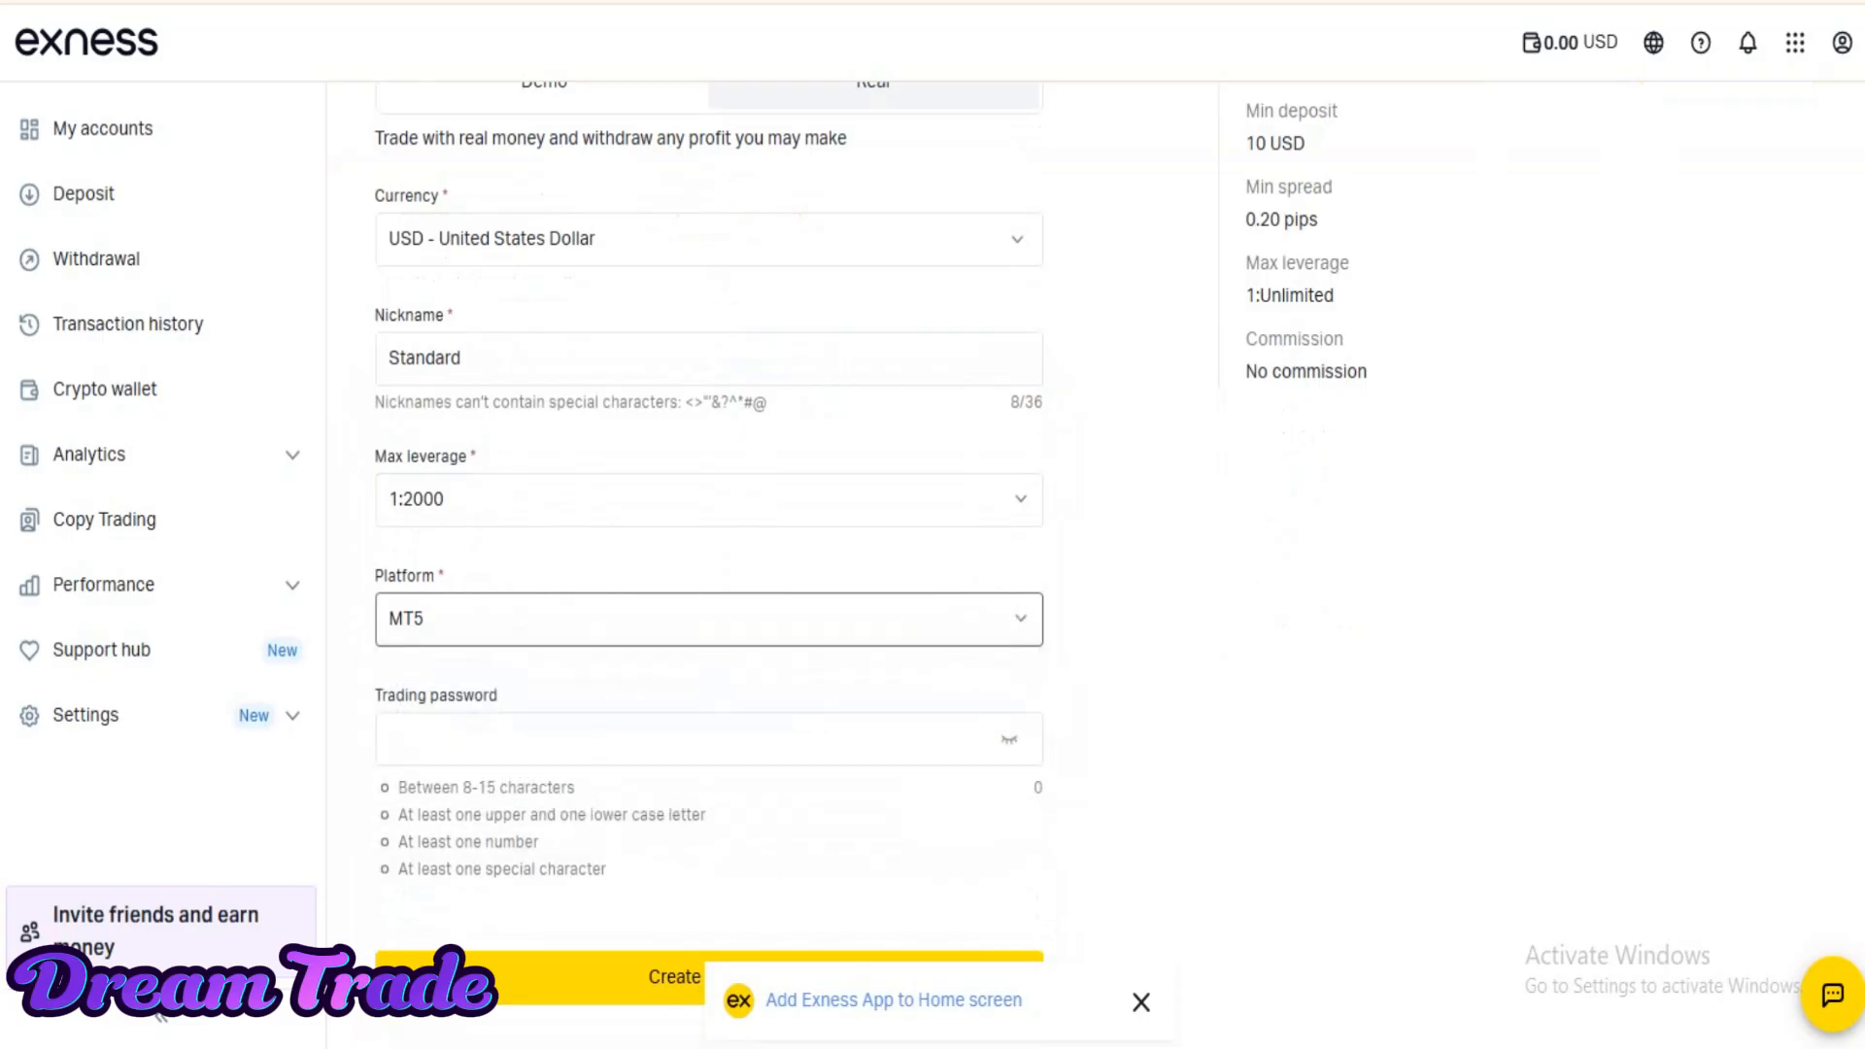
left_click(709, 619)
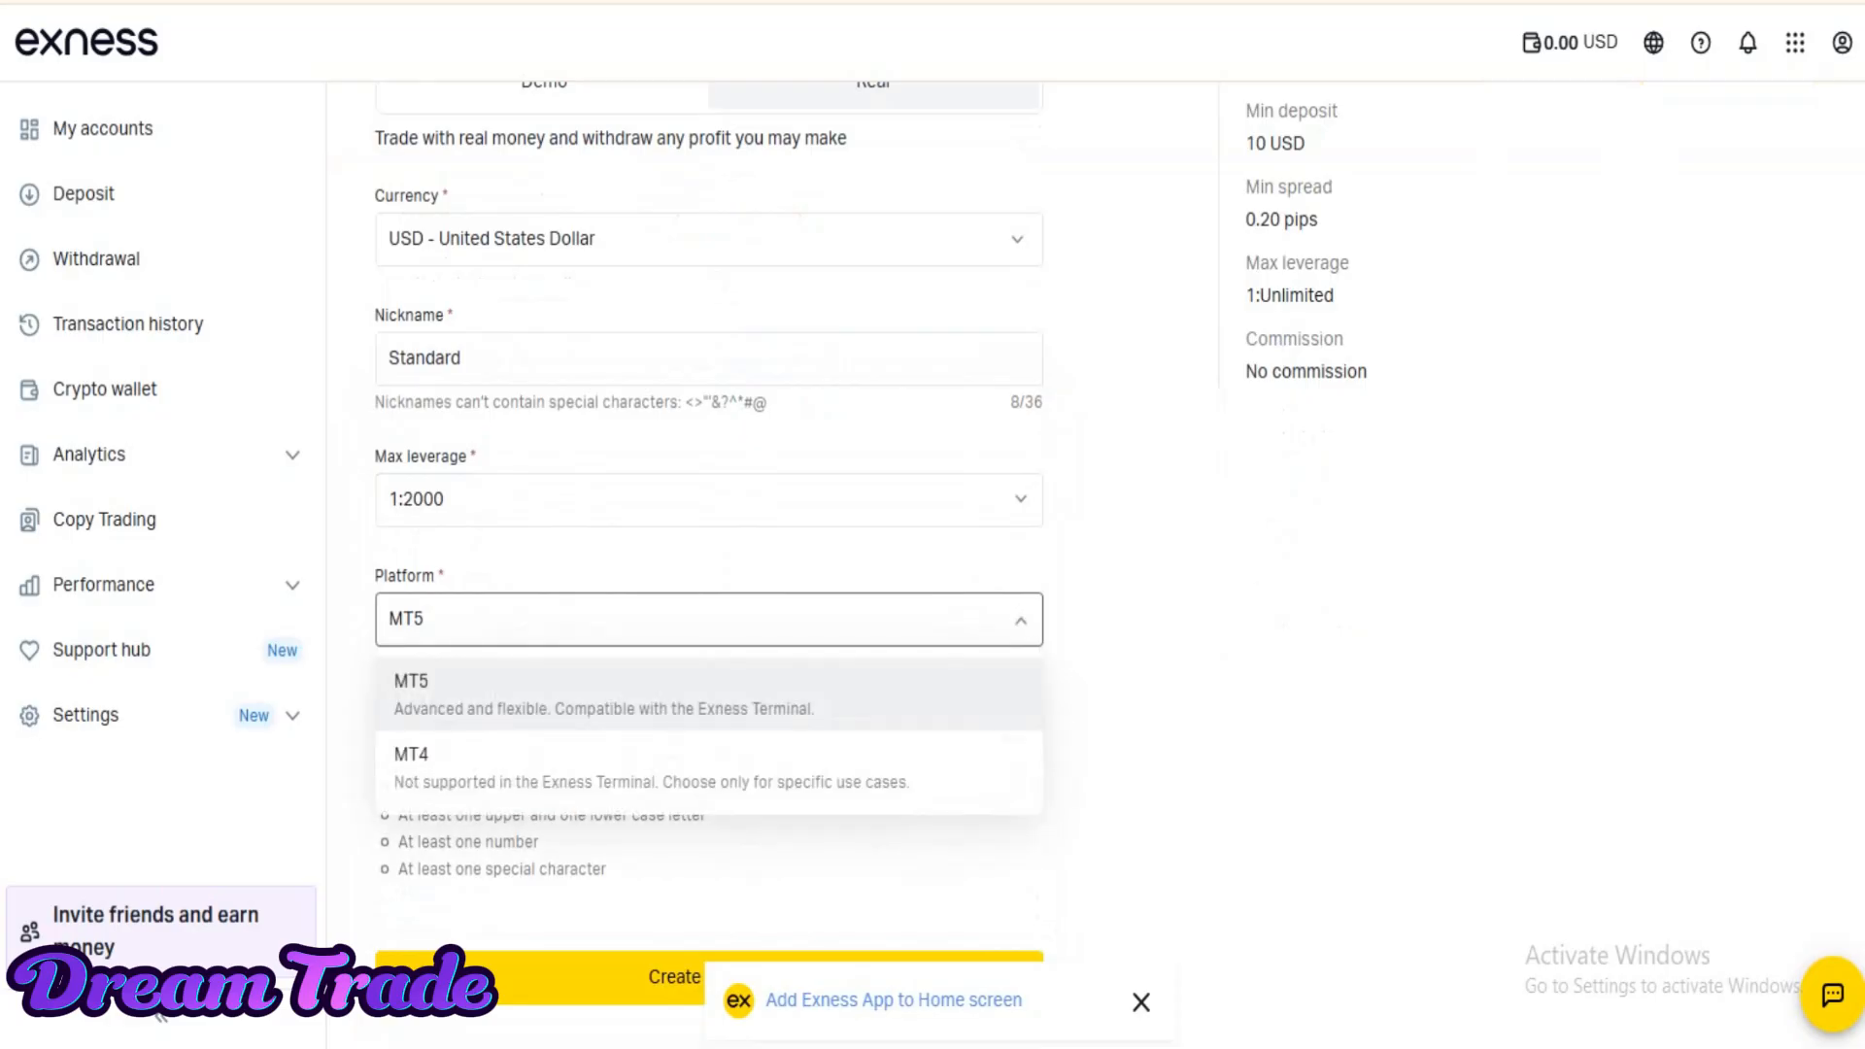
left_click(709, 758)
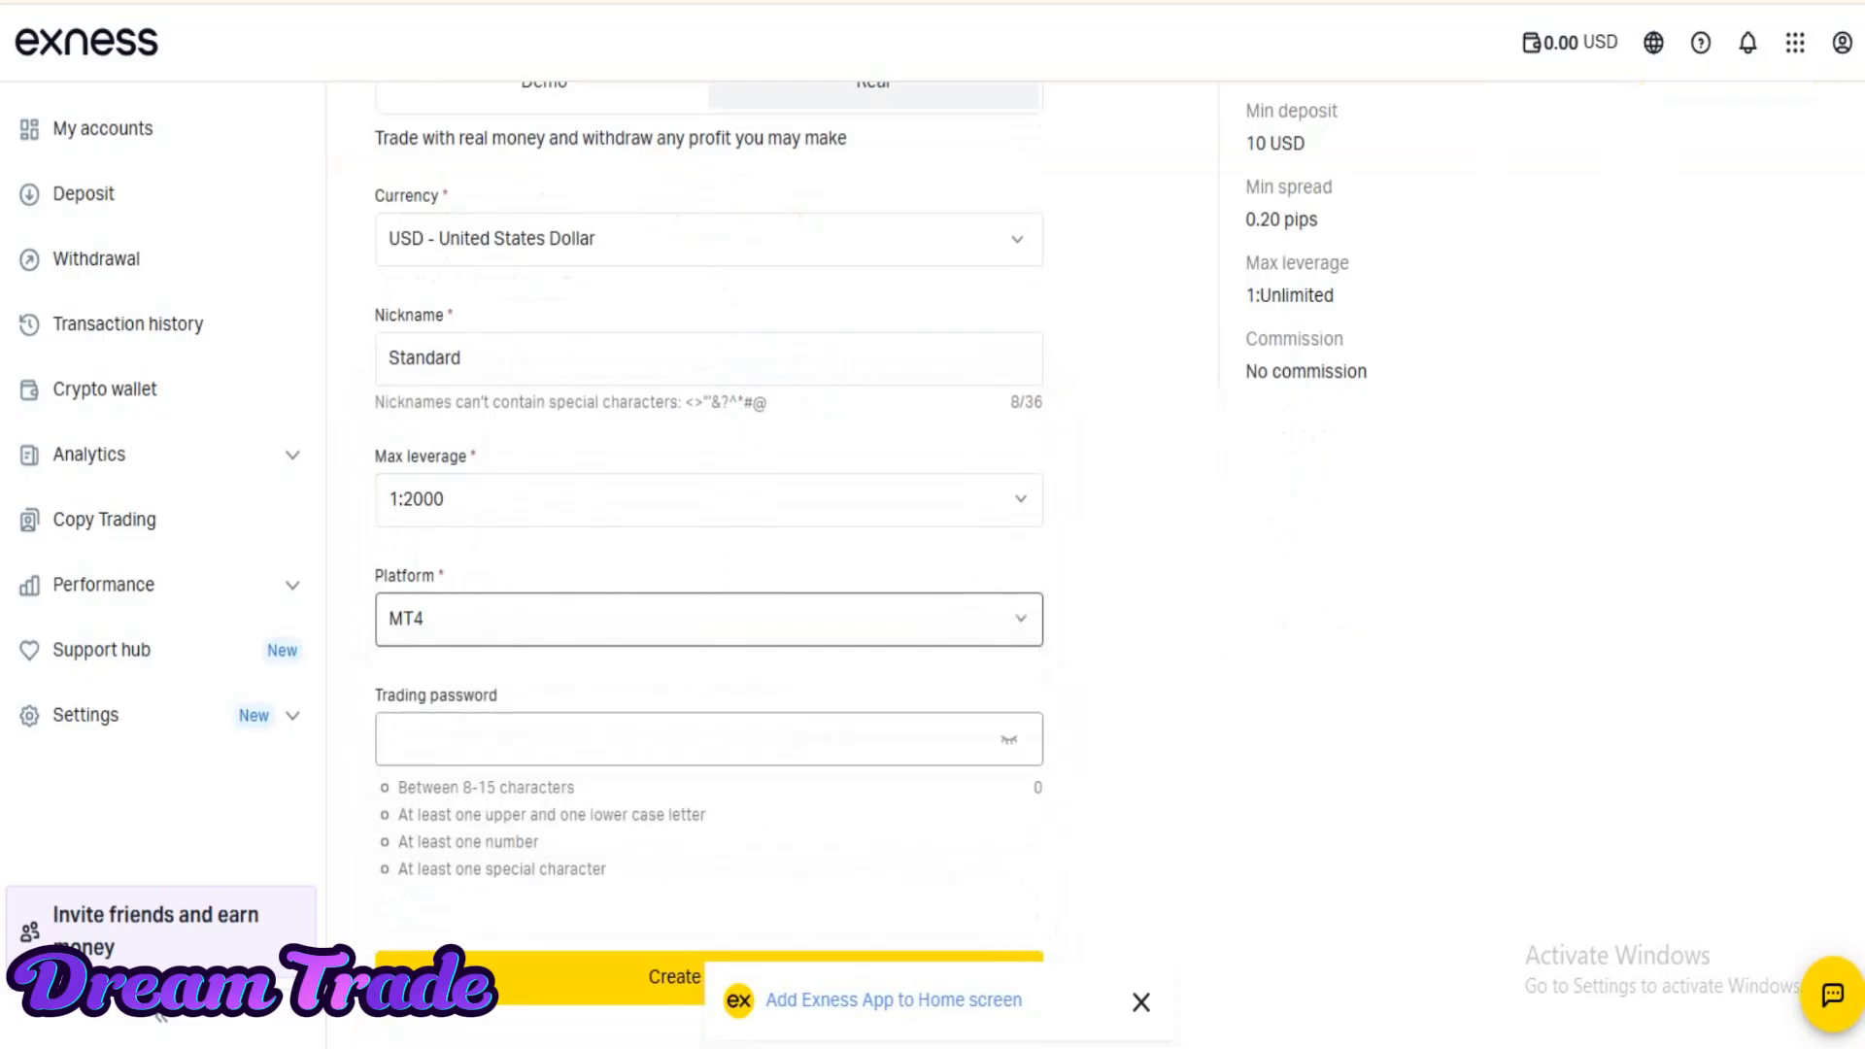
scroll(709, 694, "up", 3)
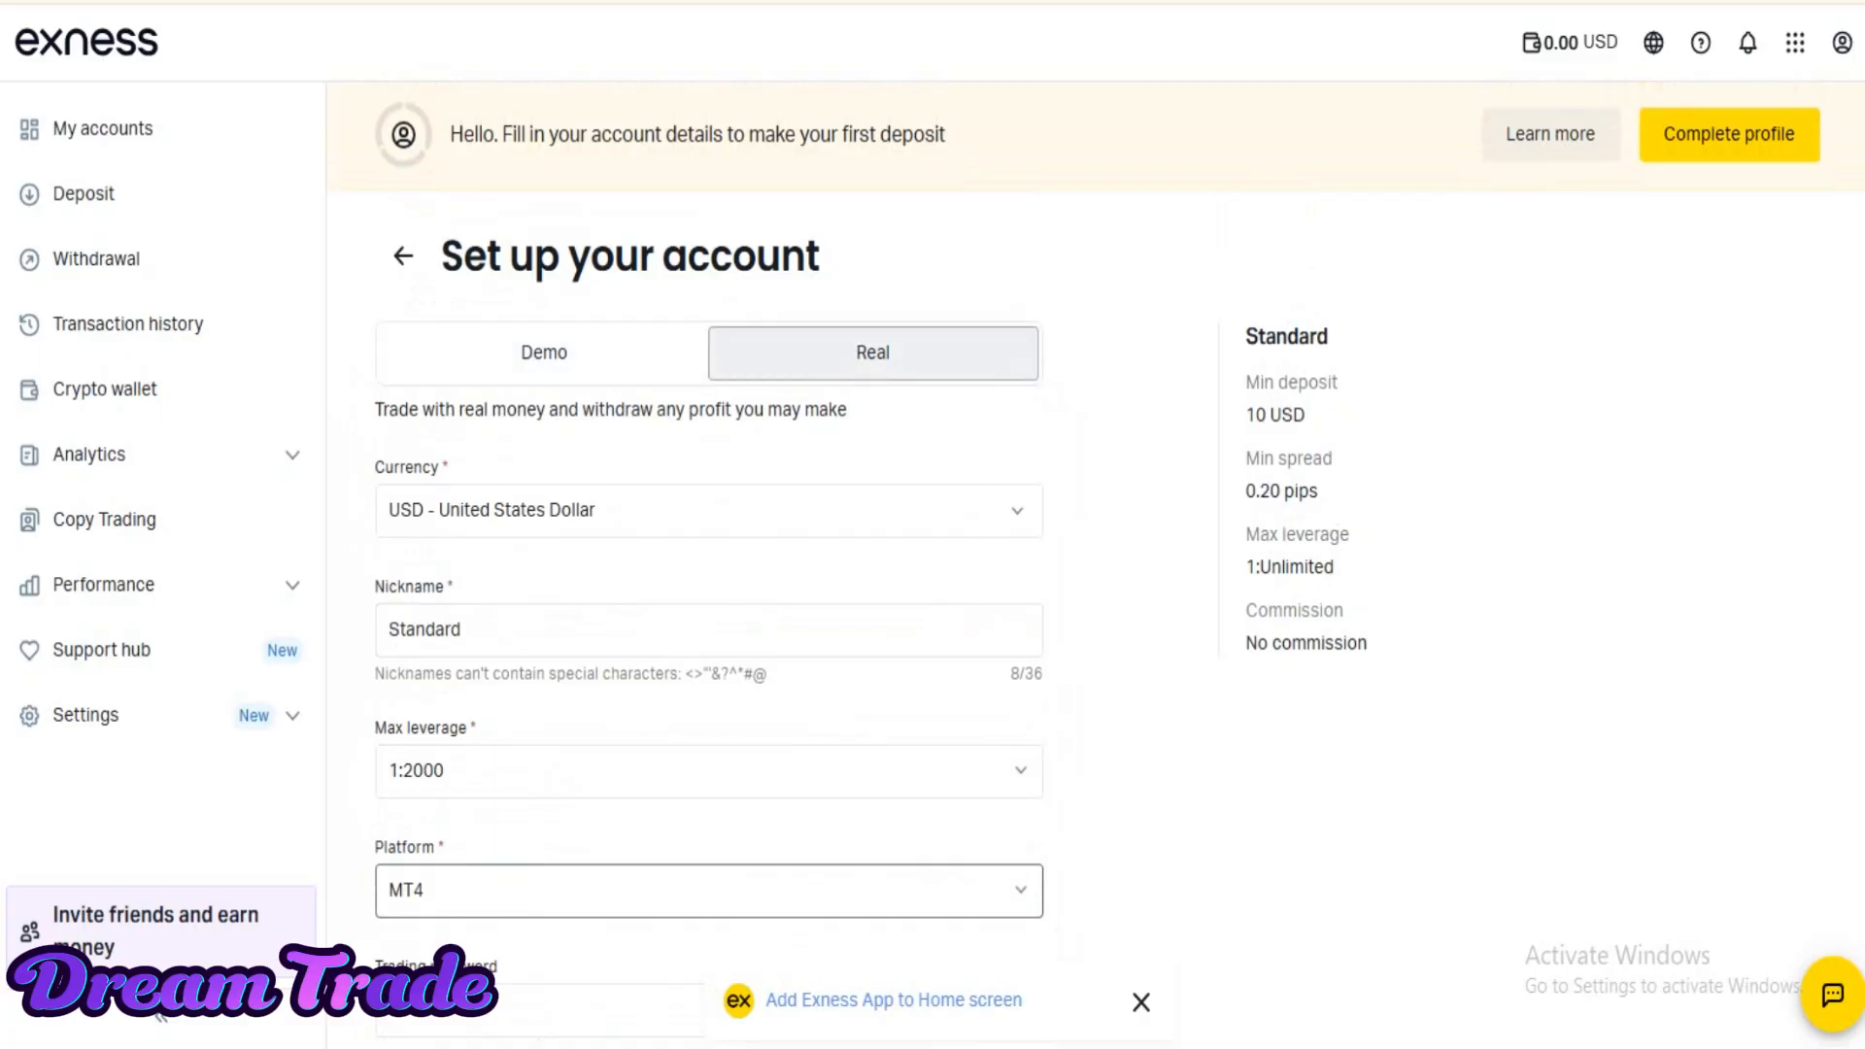
left_click(543, 351)
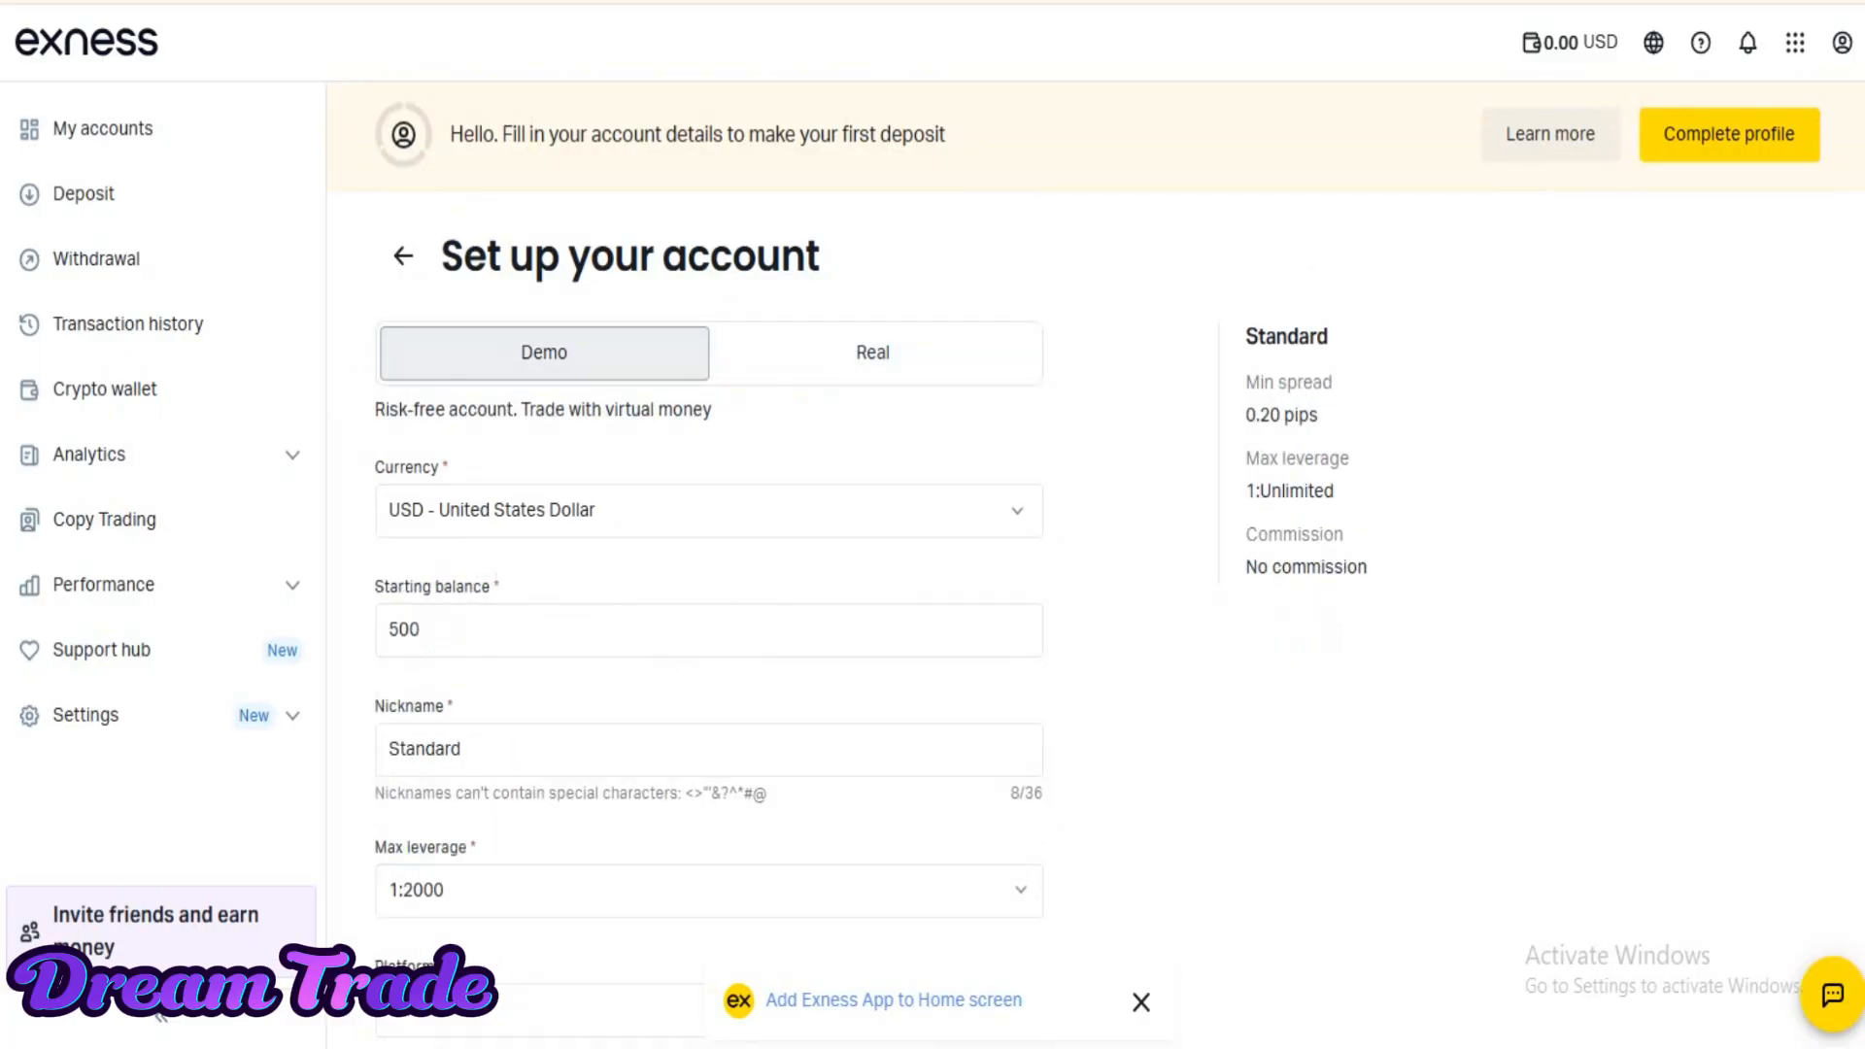
Fill in the trading password using the saved password
scroll(544, 352, "down", 5)
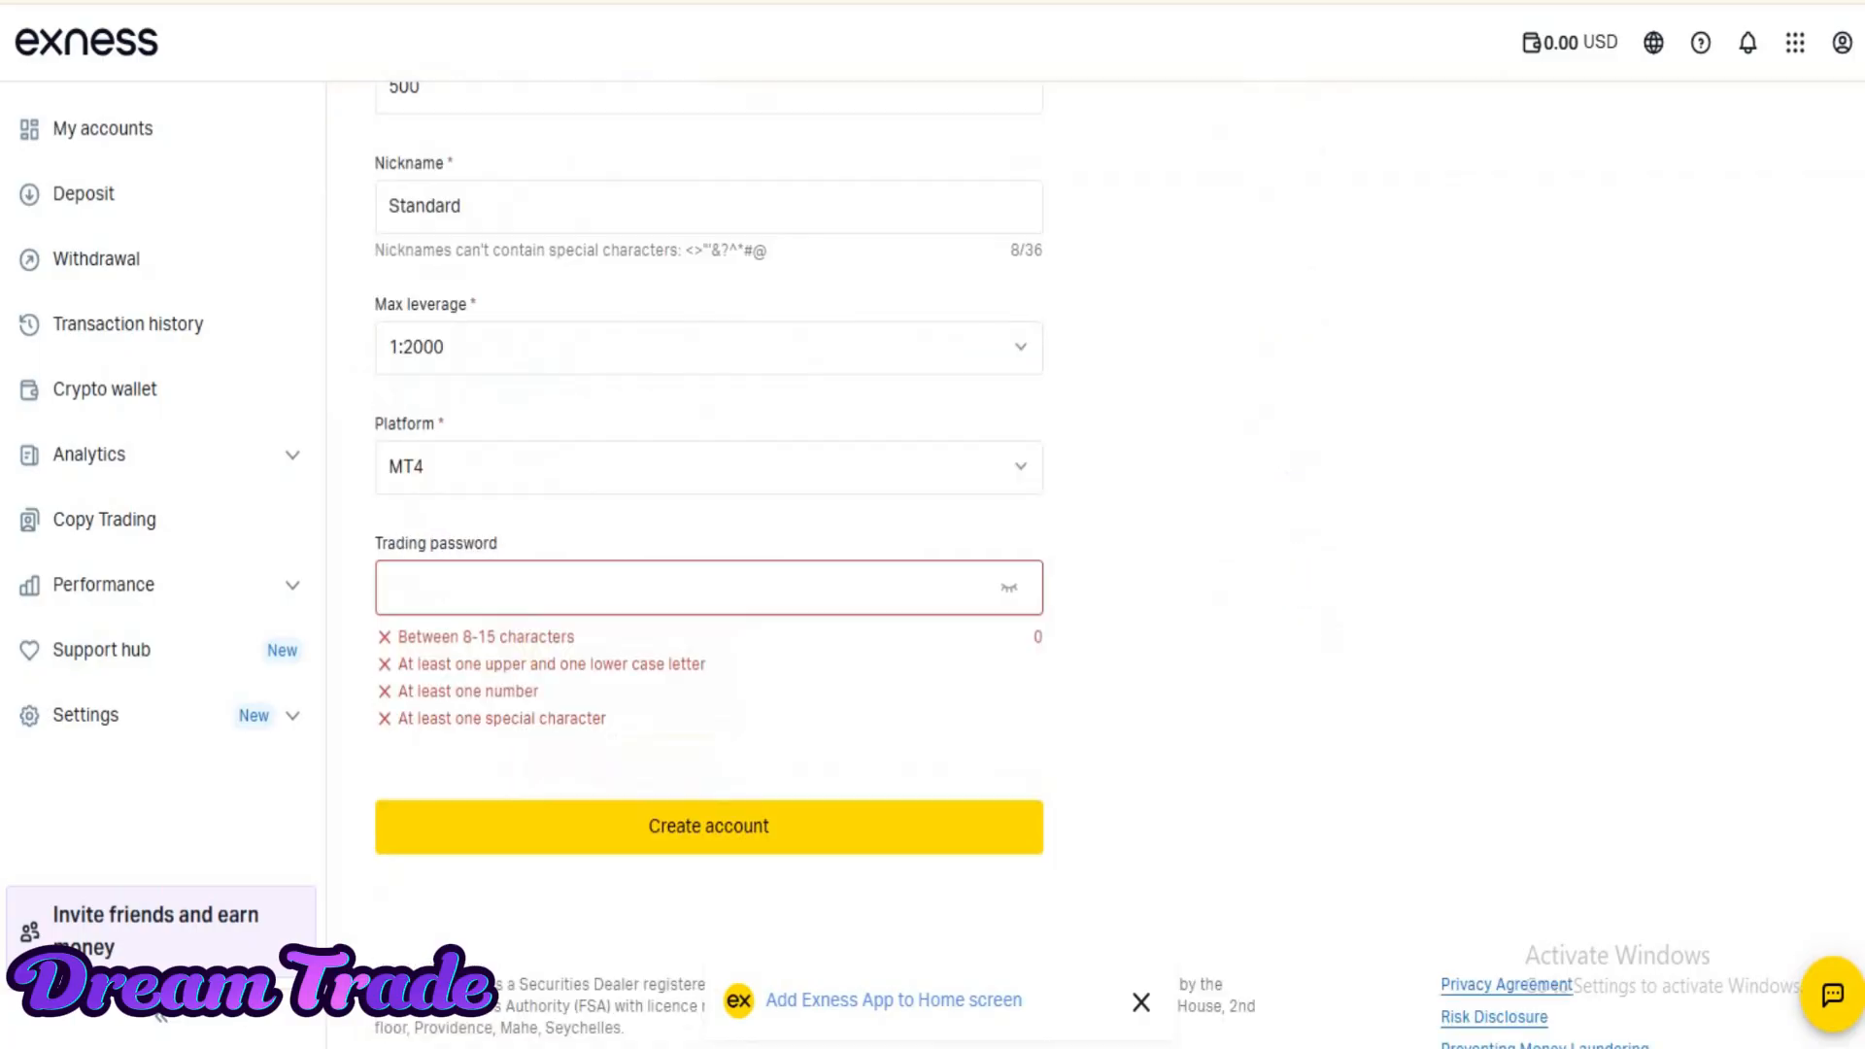
left_click(636, 587)
left_click(636, 652)
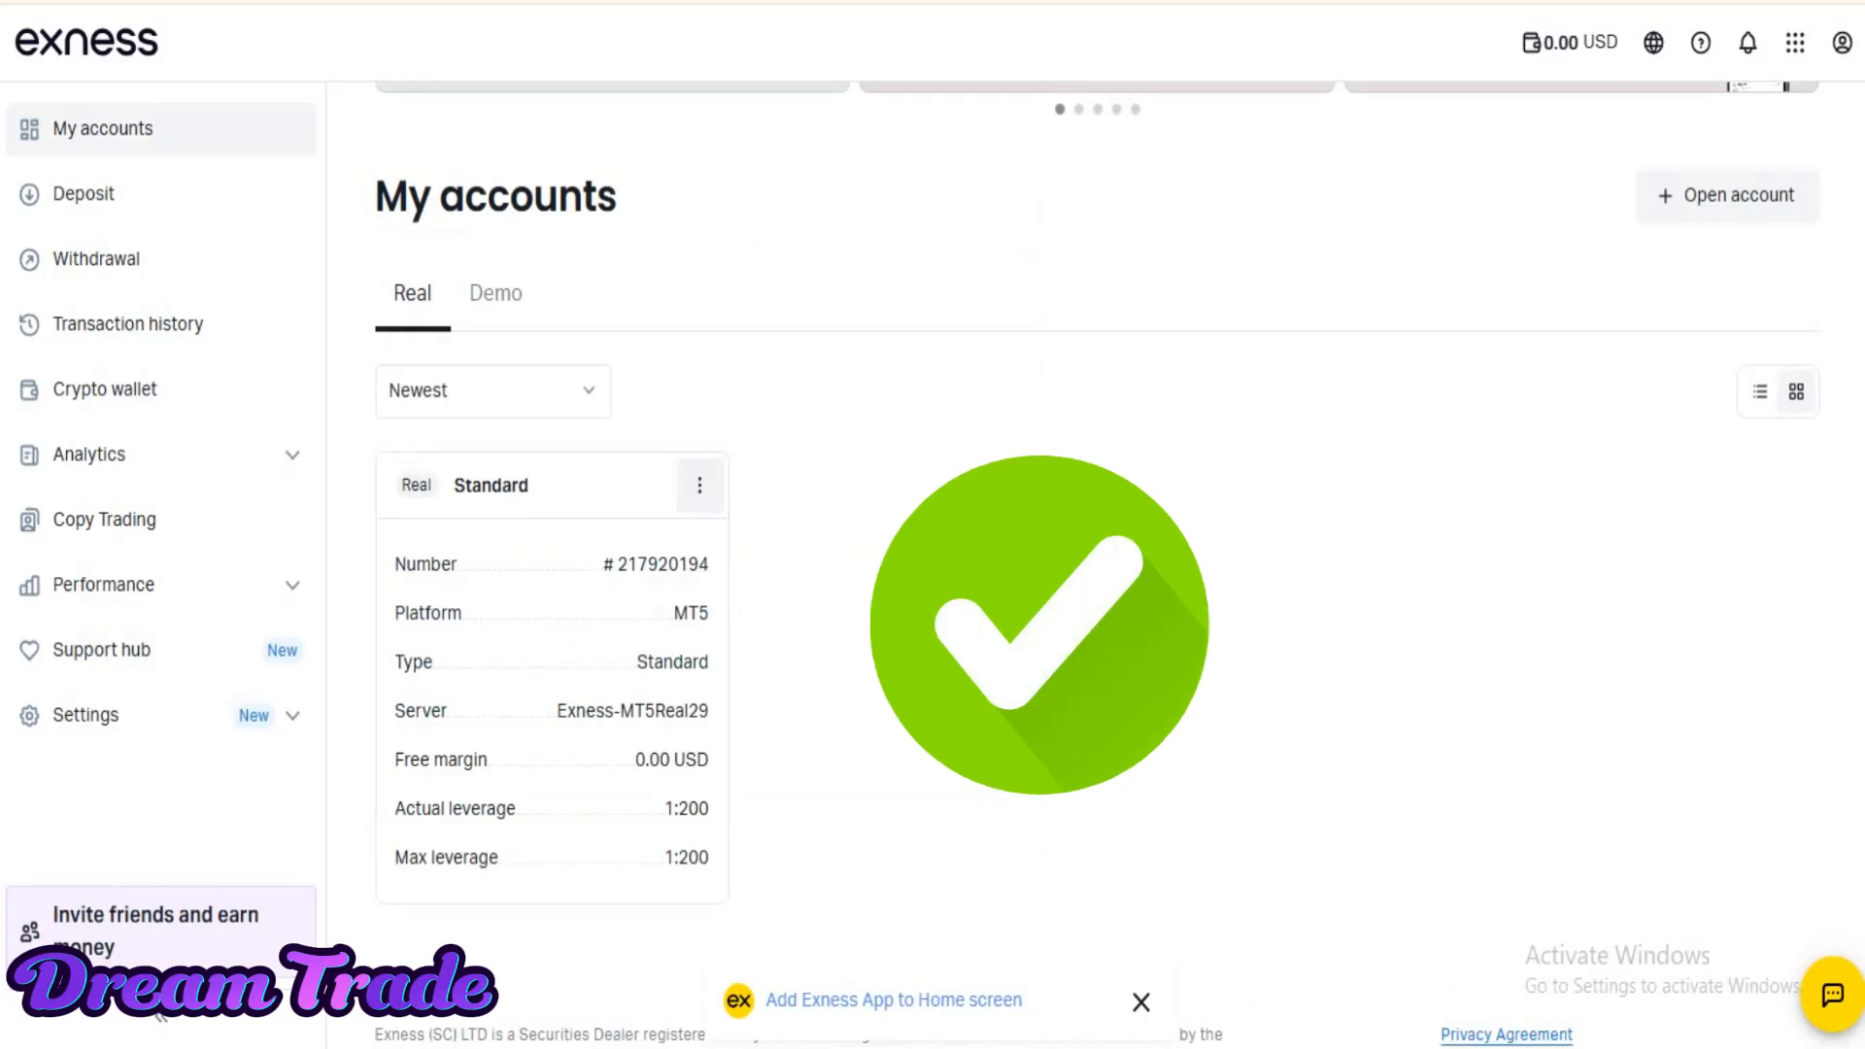
left_click_drag(396, 564, 709, 565)
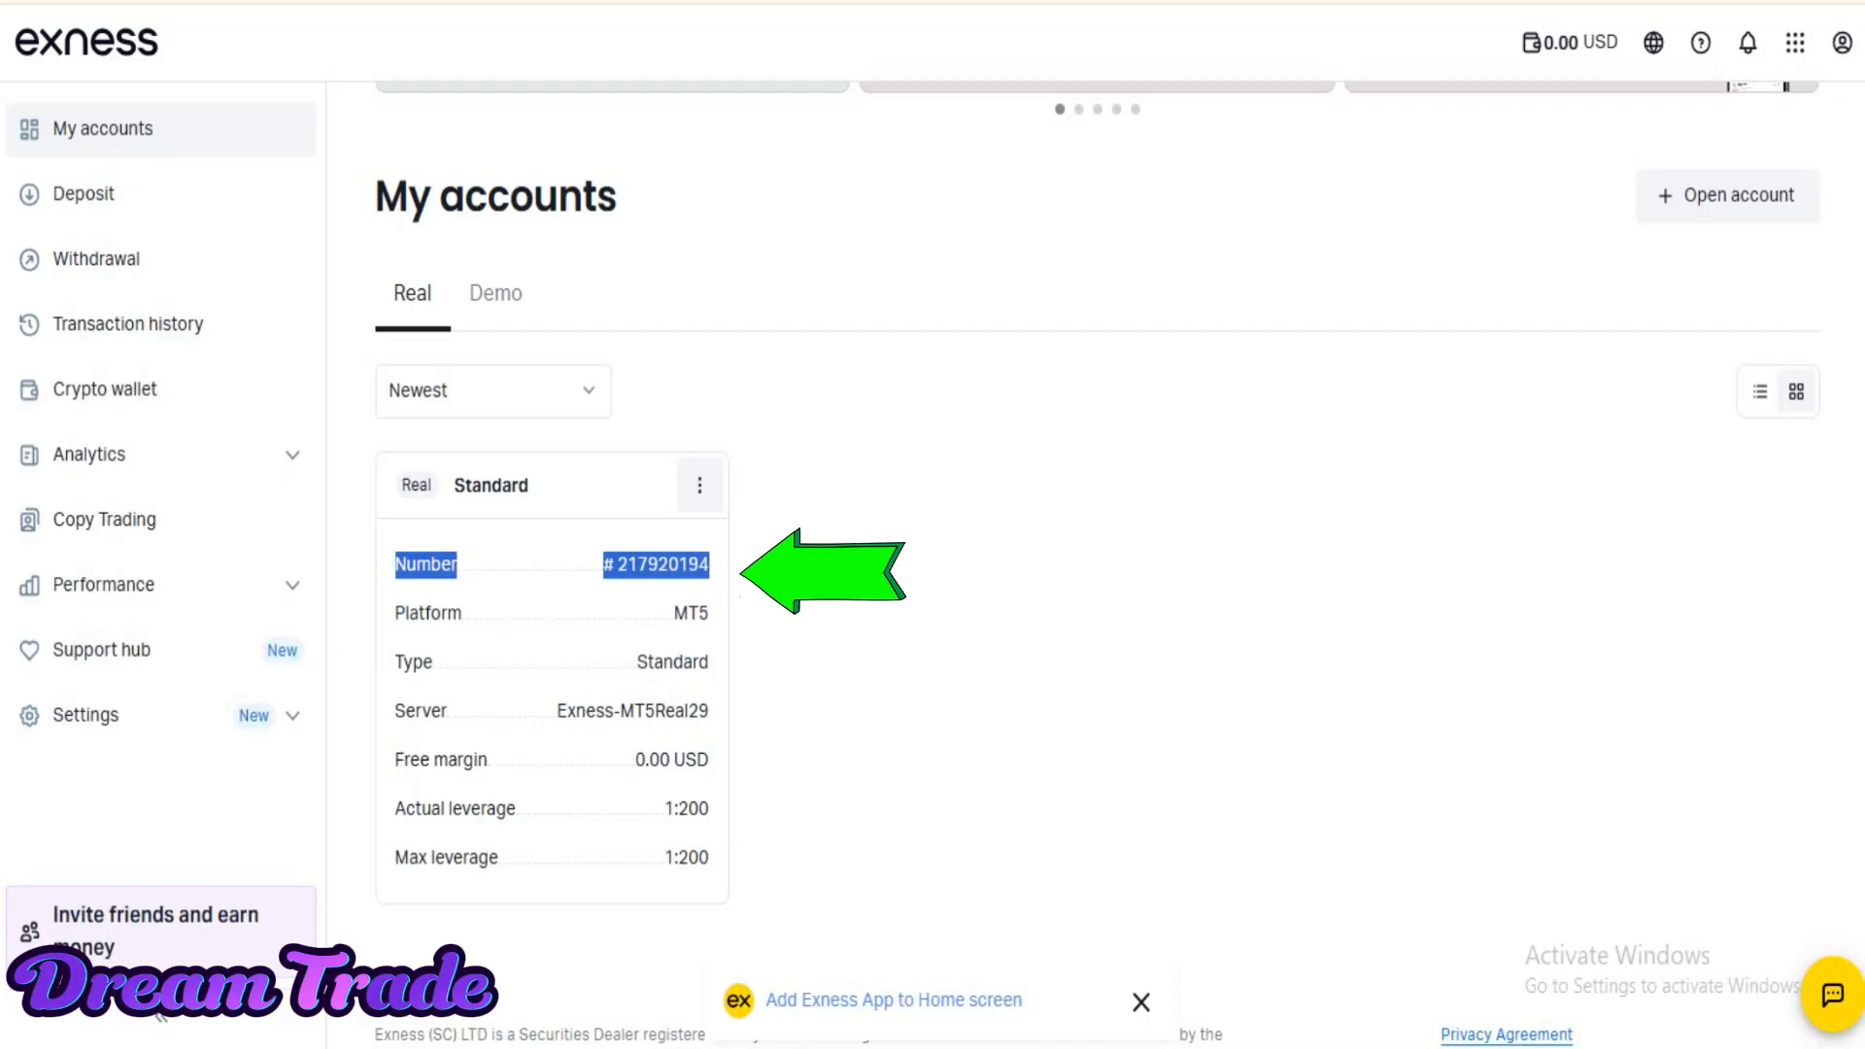
left_click_drag(558, 711, 709, 711)
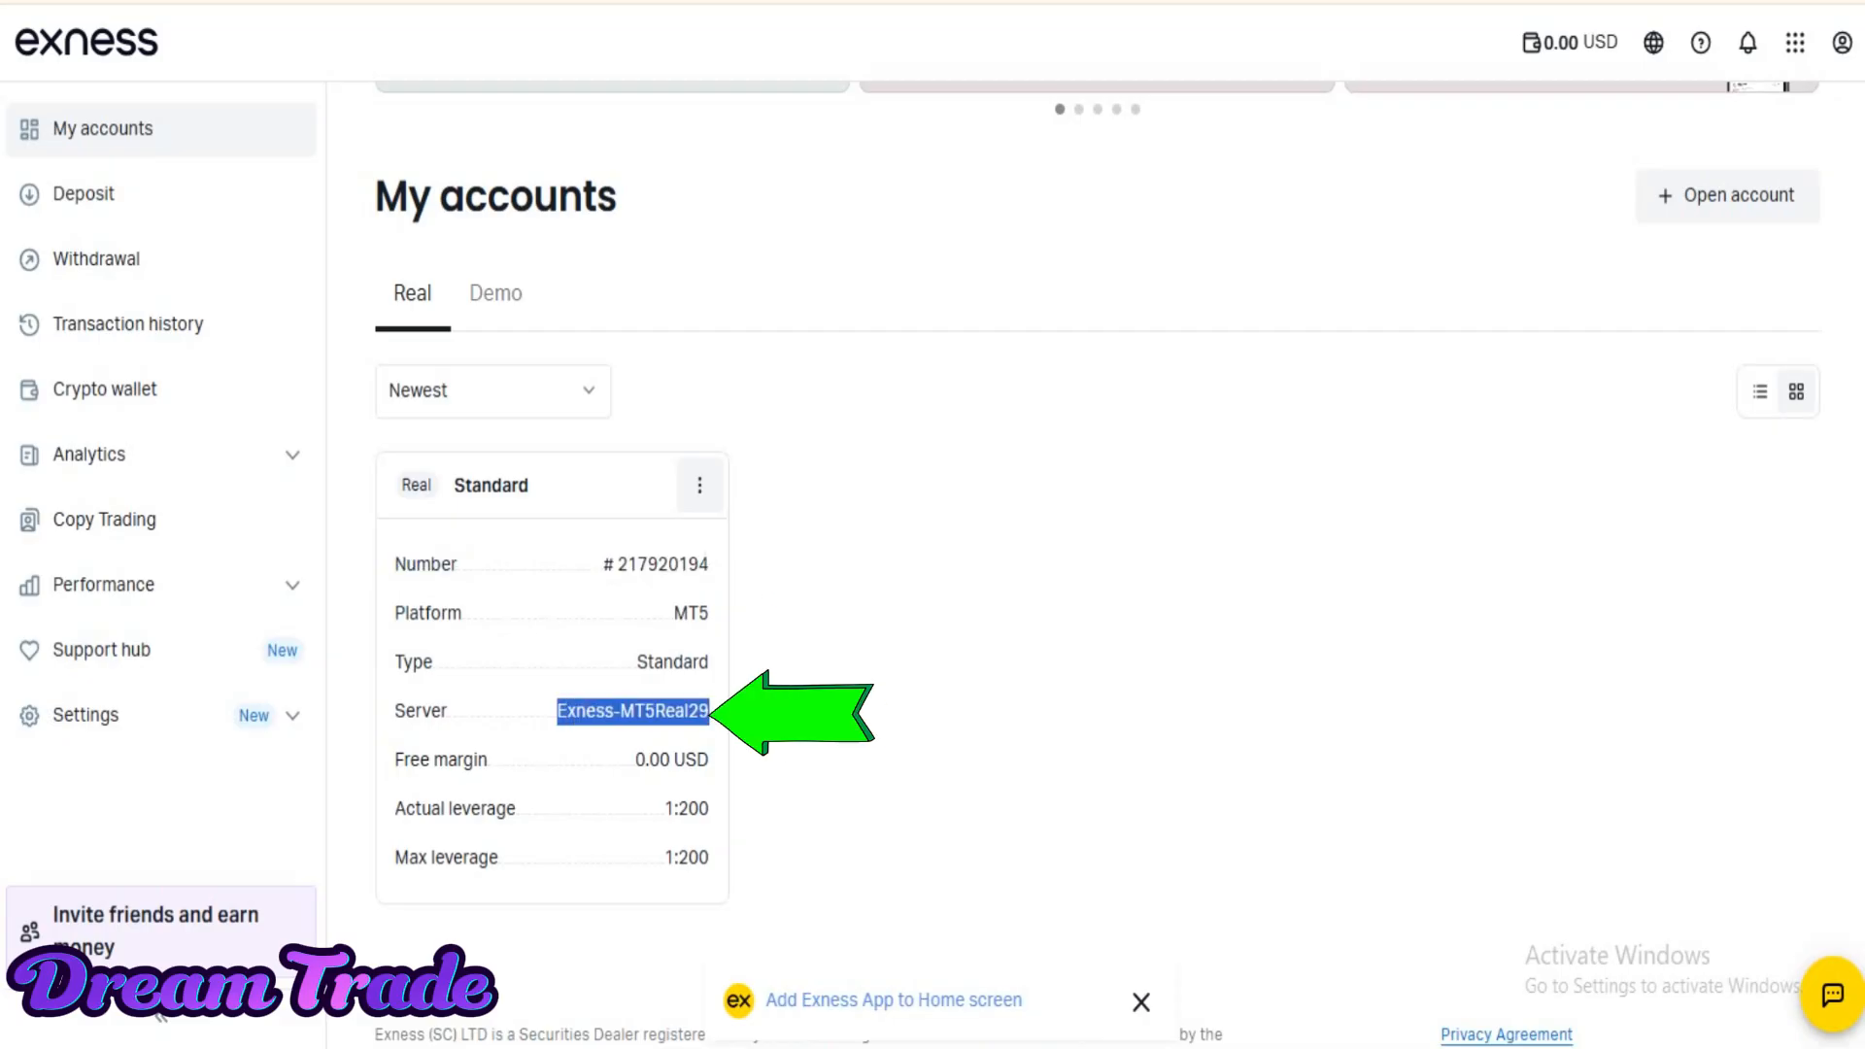